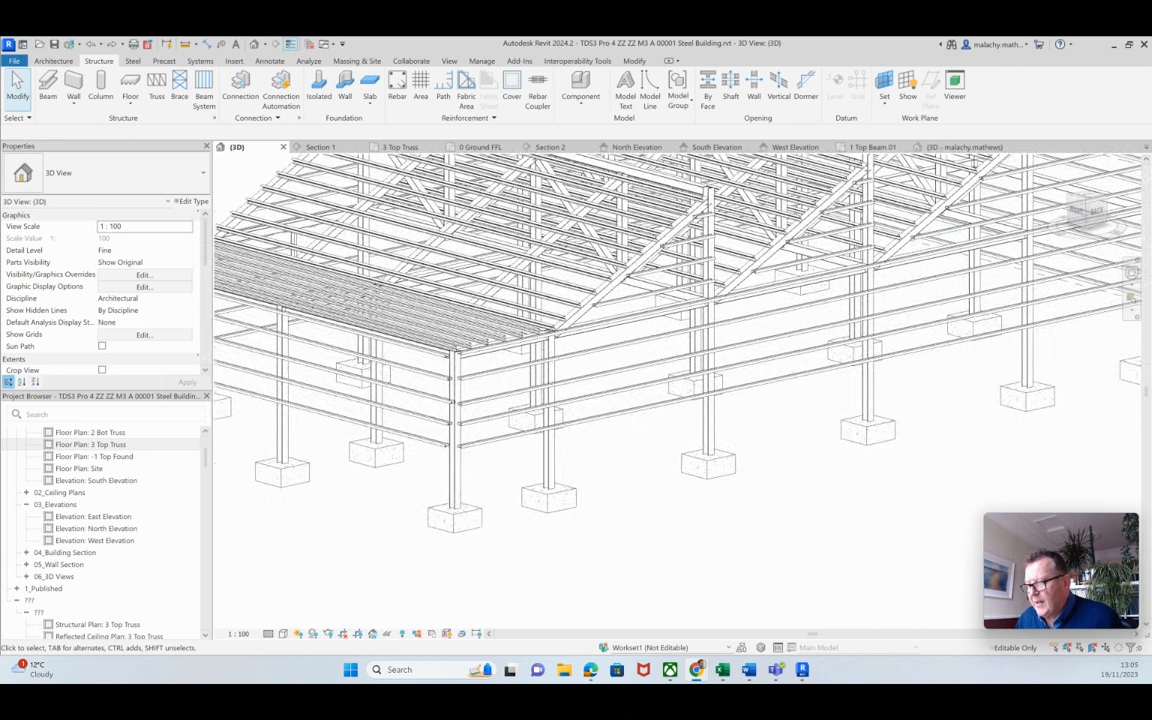
Examine the steel frame in the 3D view, the West Elevation and the South Elevation, comparing the bay between grids 1 and 2 with the underlay
scroll(455, 500, "up", 2)
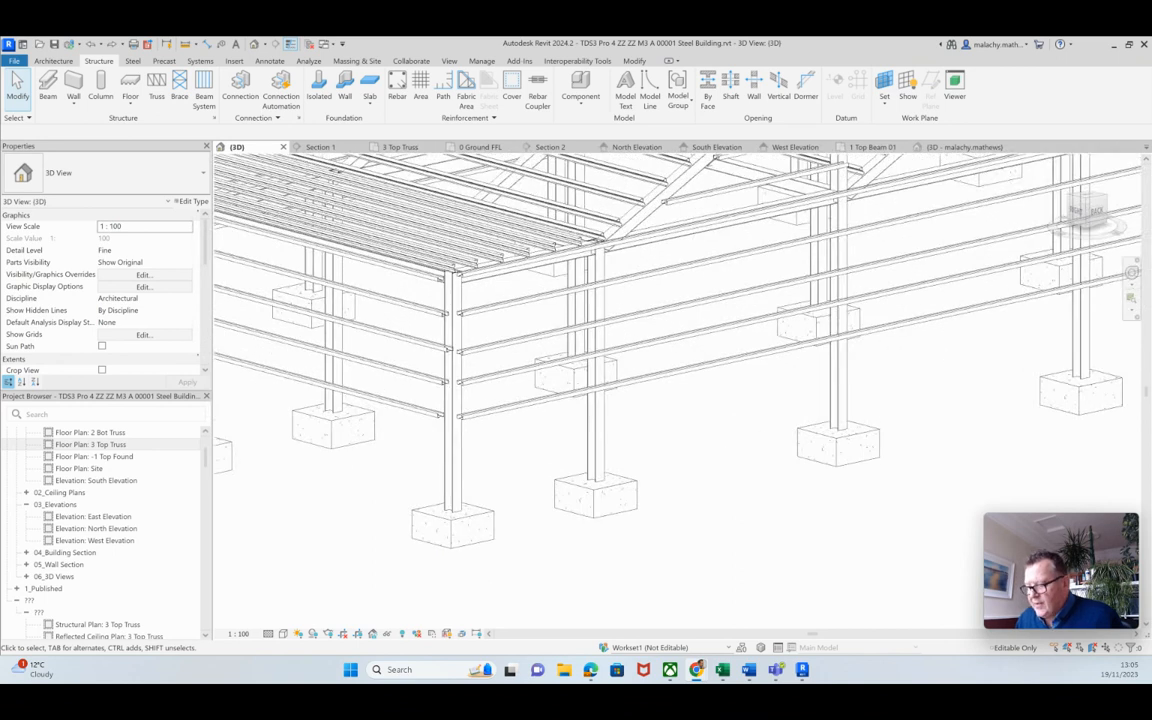
scroll(455, 500, "down", 4)
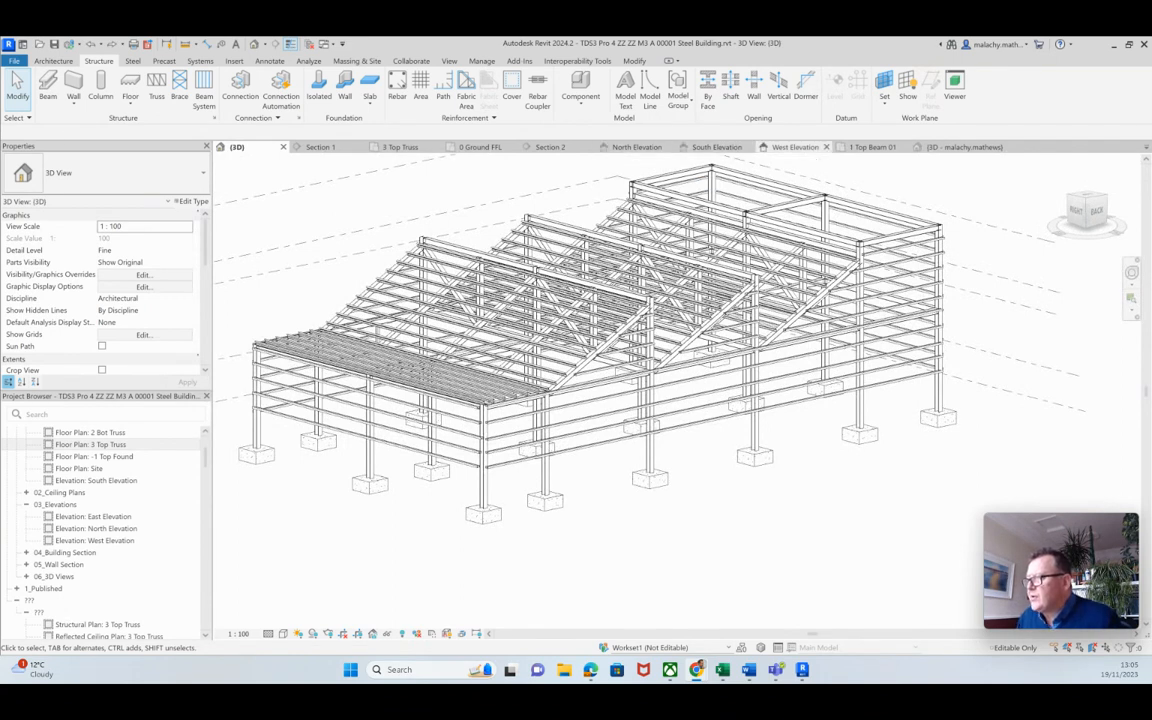
left_click(795, 147)
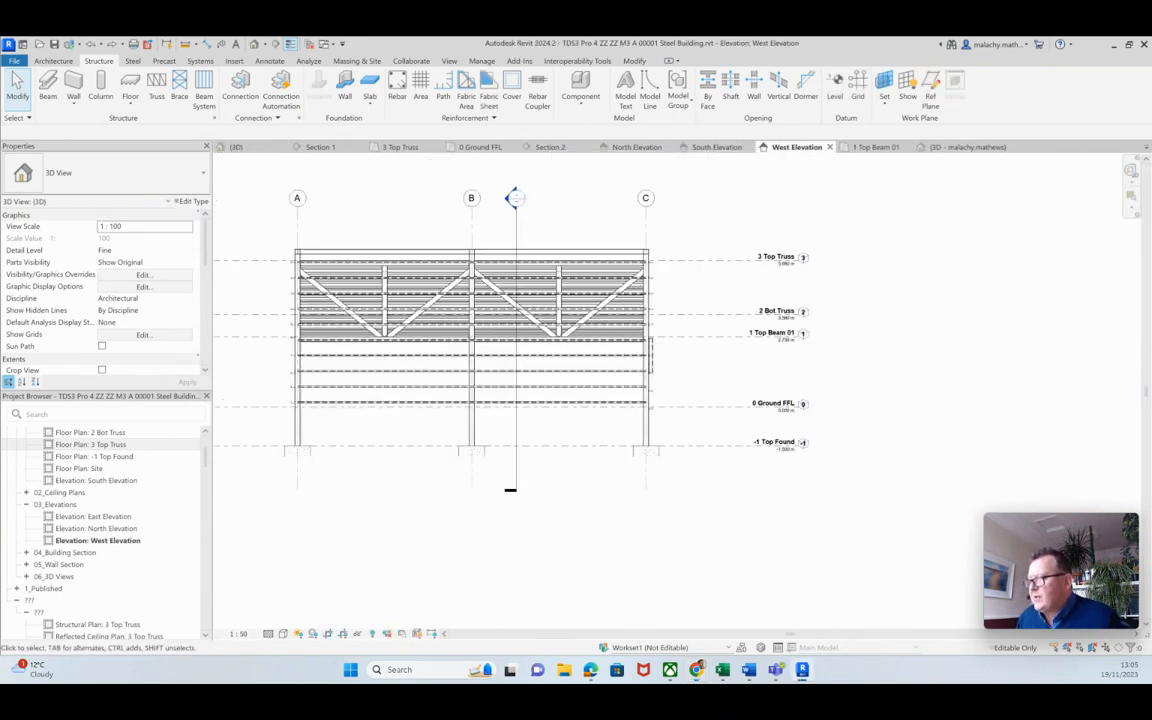
scroll(274, 361, "up", 2)
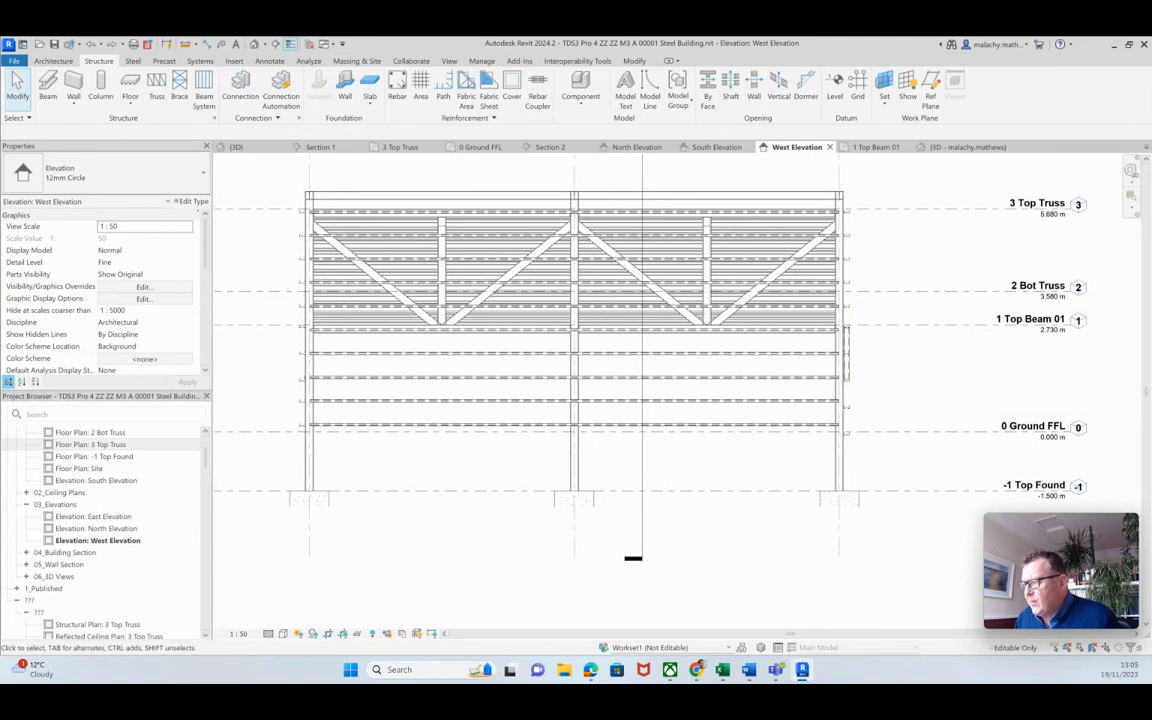
left_click(236, 147)
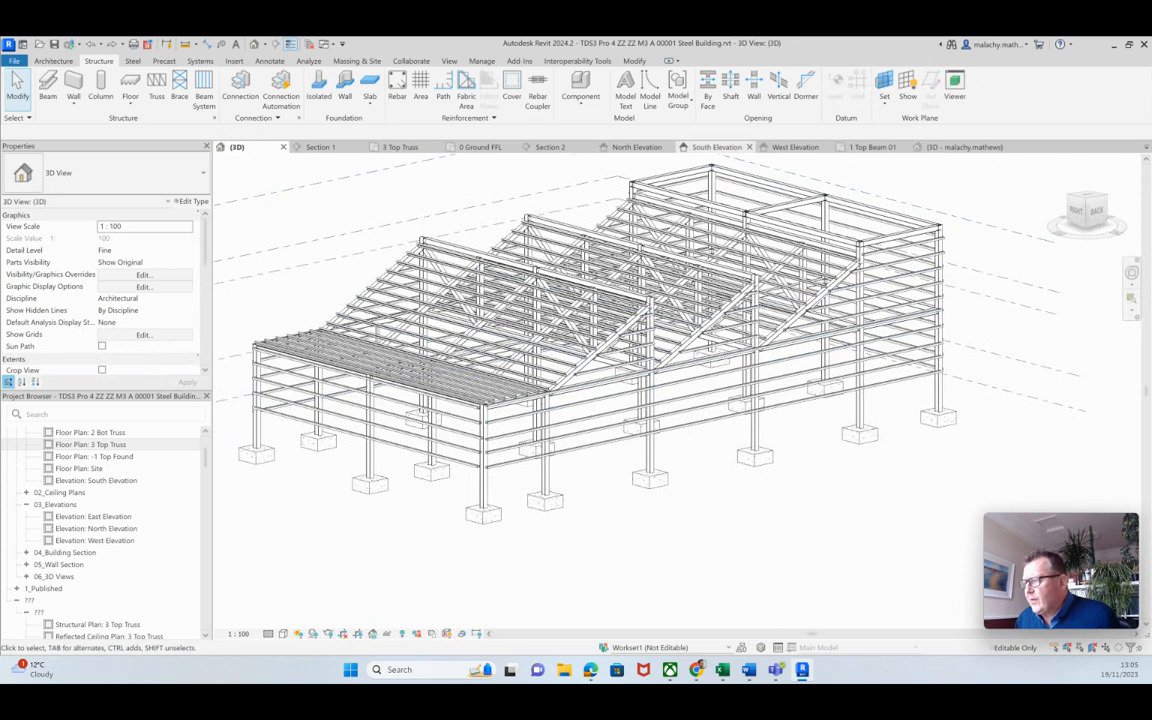
left_click(718, 147)
scroll(665, 430, "down", 4)
mouse_move(665, 430)
middle_mouse_down()
mouse_move(730, 432)
mouse_move(744, 452)
middle_mouse_up()
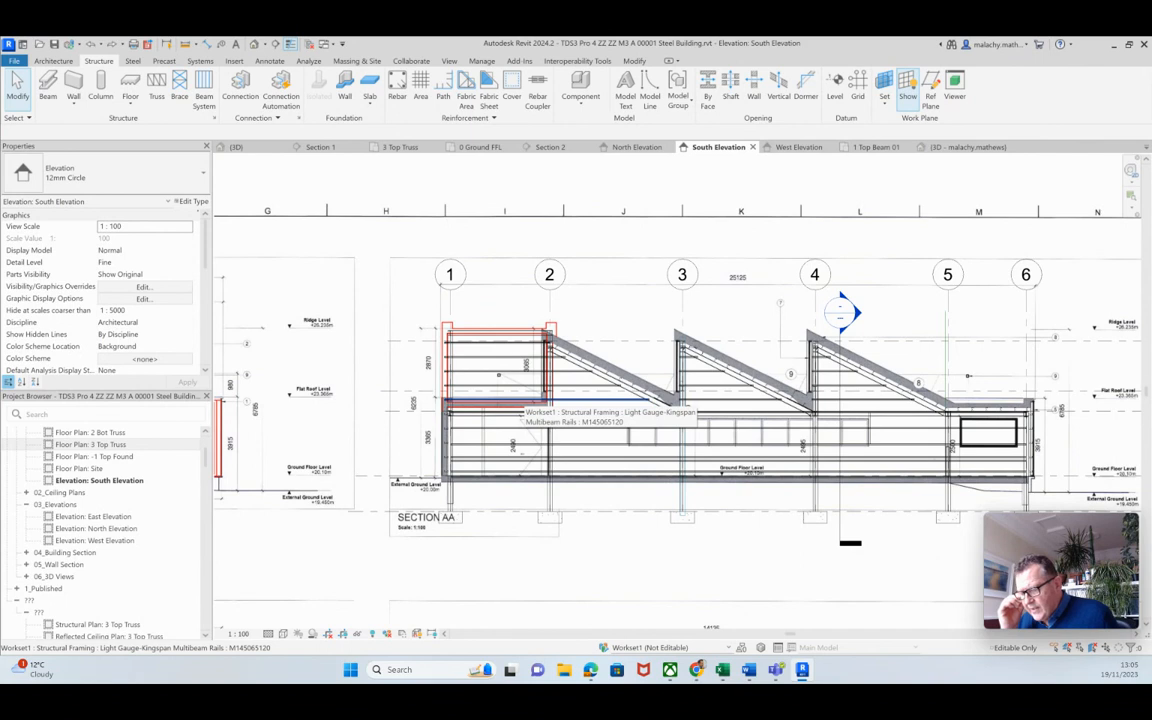
scroll(522, 405, "up", 3)
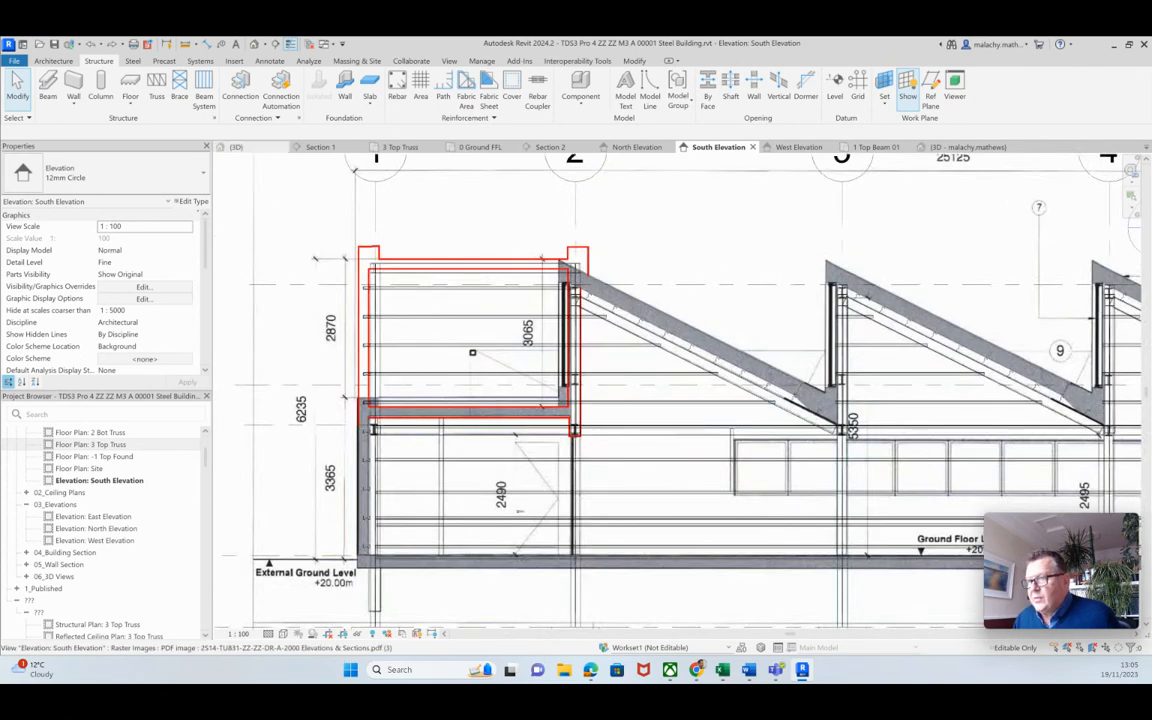
Inspect the high end bay's columns and top beams in the 3D view, and the side wall rails of the whole frame
left_click(236, 147)
mouse_move(548, 334)
middle_mouse_down("shift")
mouse_move(780, 335)
mouse_move(560, 350)
middle_mouse_up("shift")
scroll(770, 354, "up", 3)
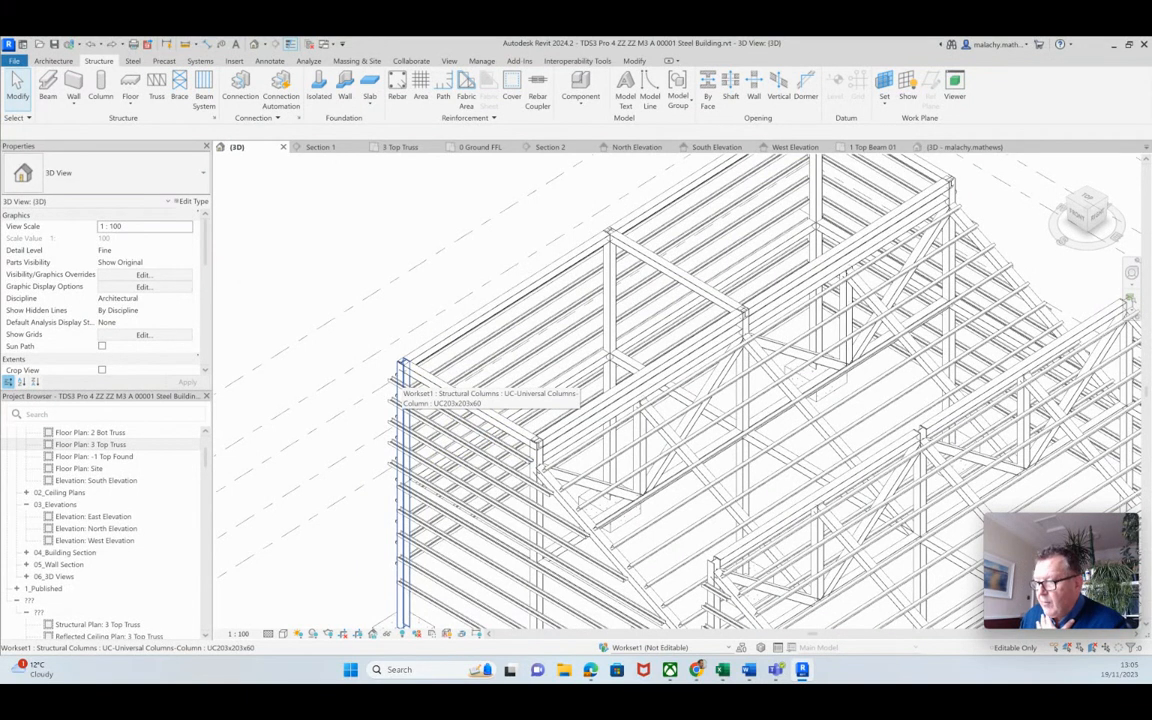
left_click(400, 384)
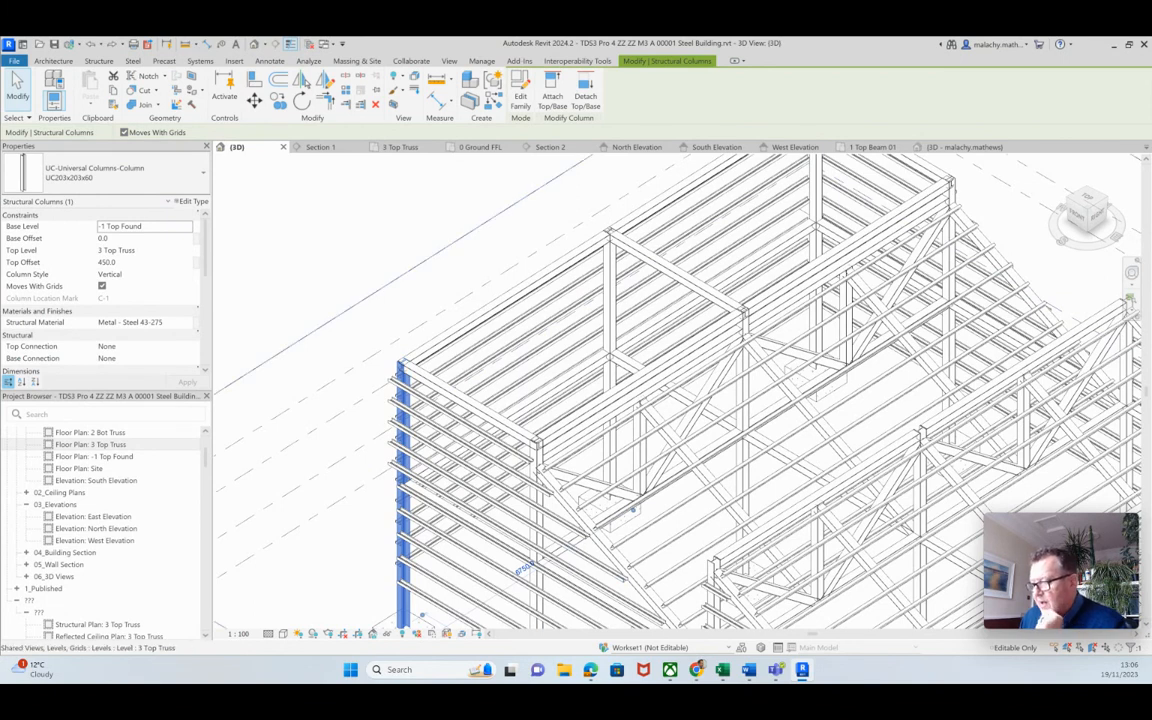
key("Escape")
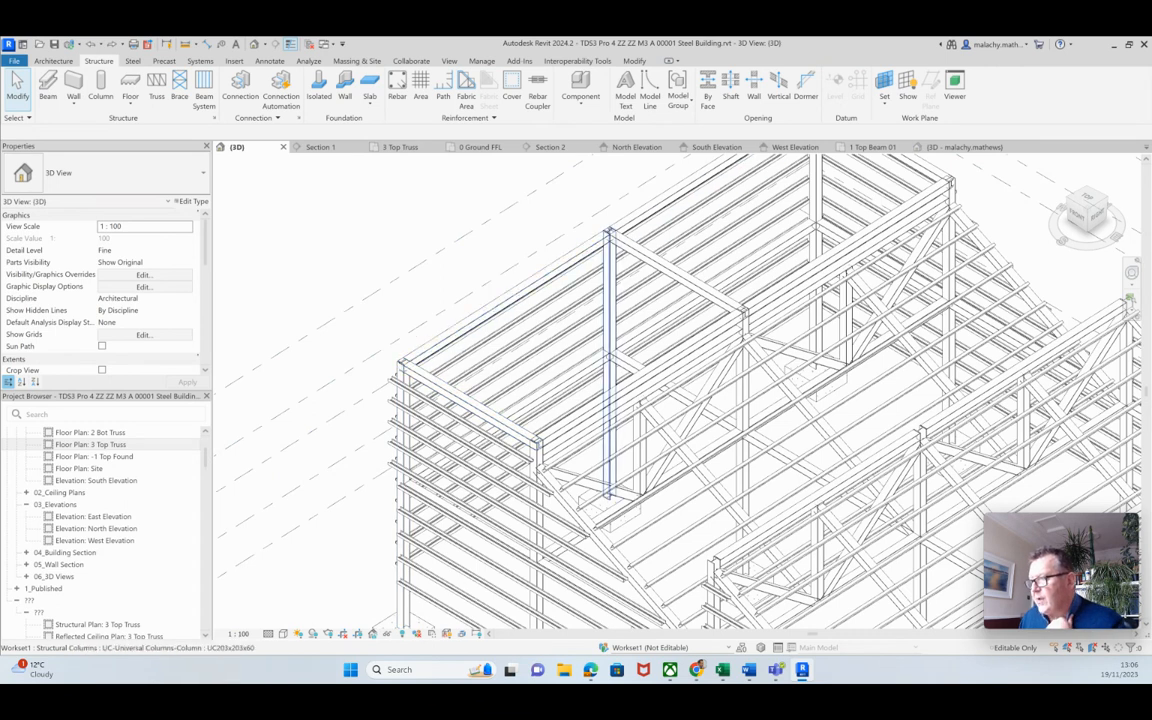
scroll(660, 380, "down", 2)
scroll(660, 380, "down", 1)
middle_click_drag(660, 380, 546, 397)
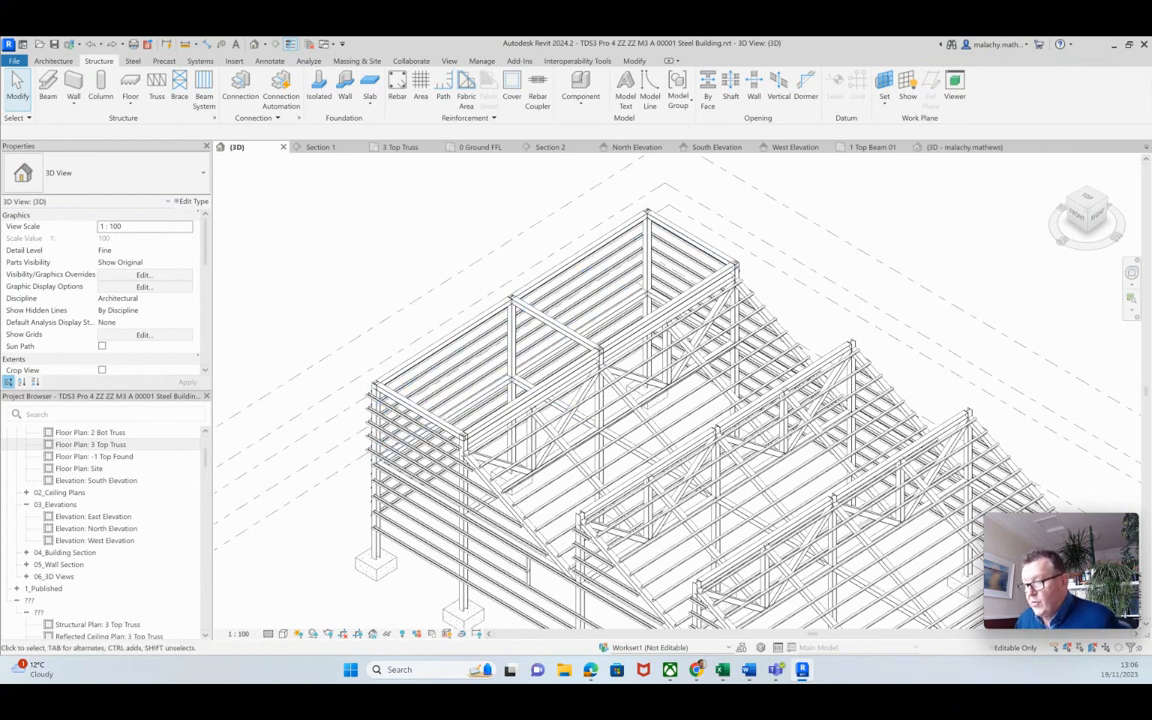
scroll(290, 280, "down", 4)
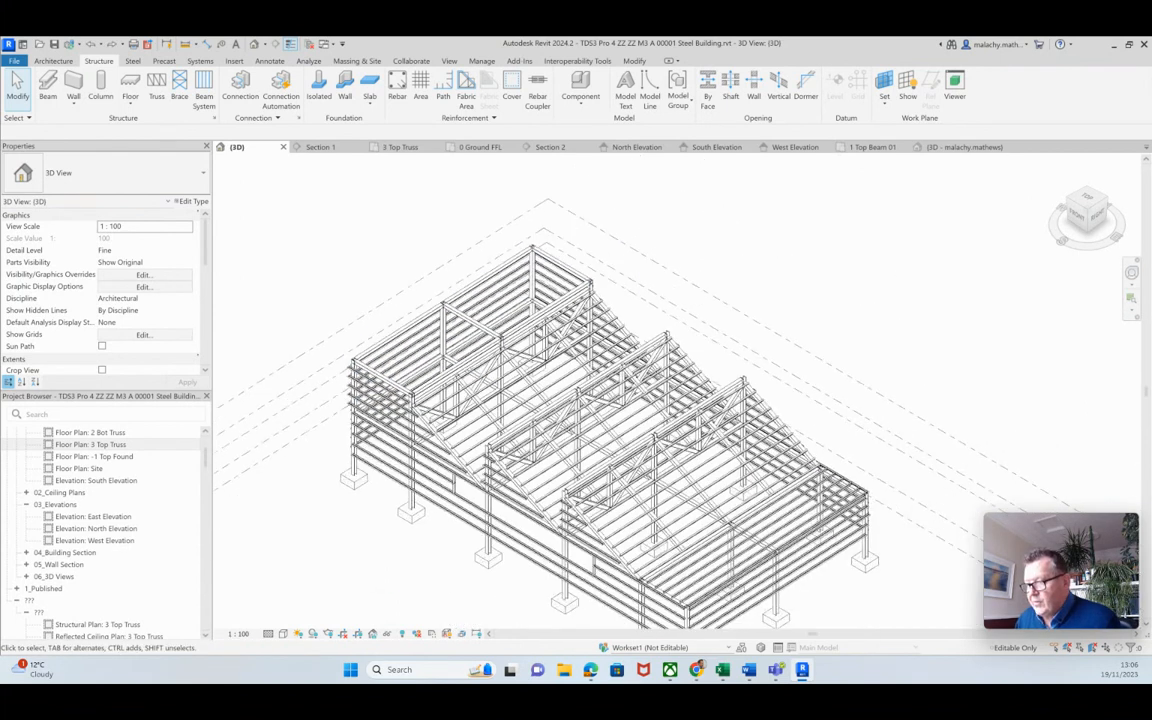
middle_click_drag(290, 280, 288, 247)
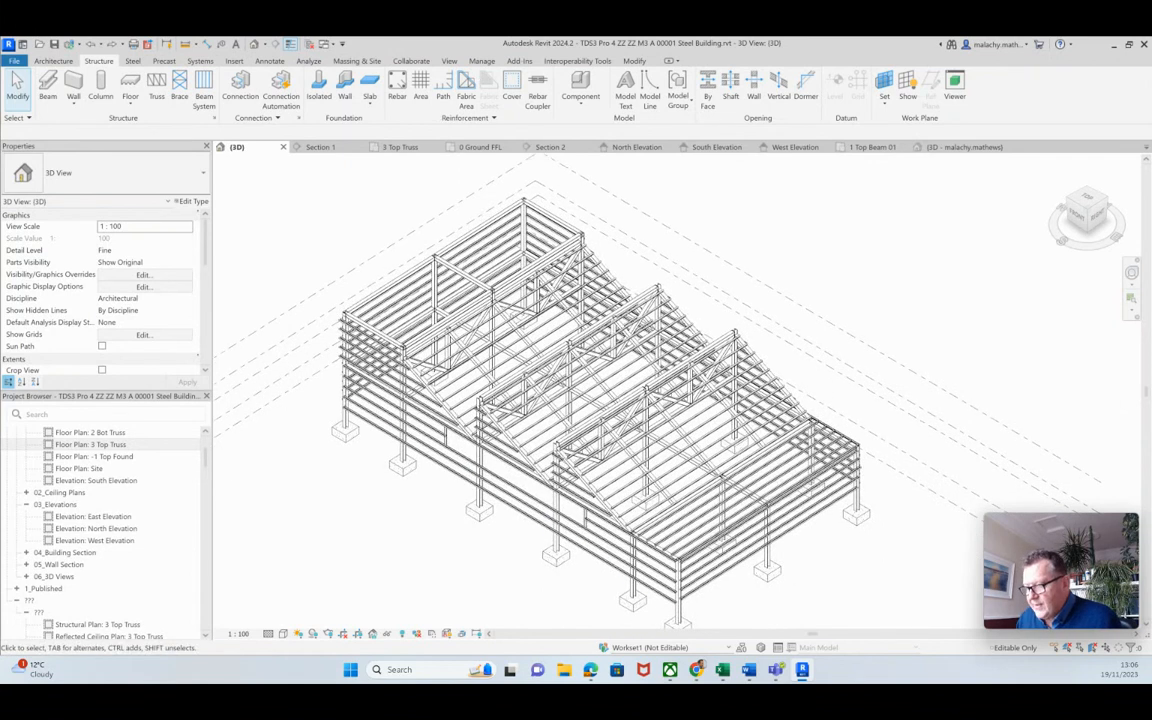
middle_click_drag(425, 465, 452, 426, "shift")
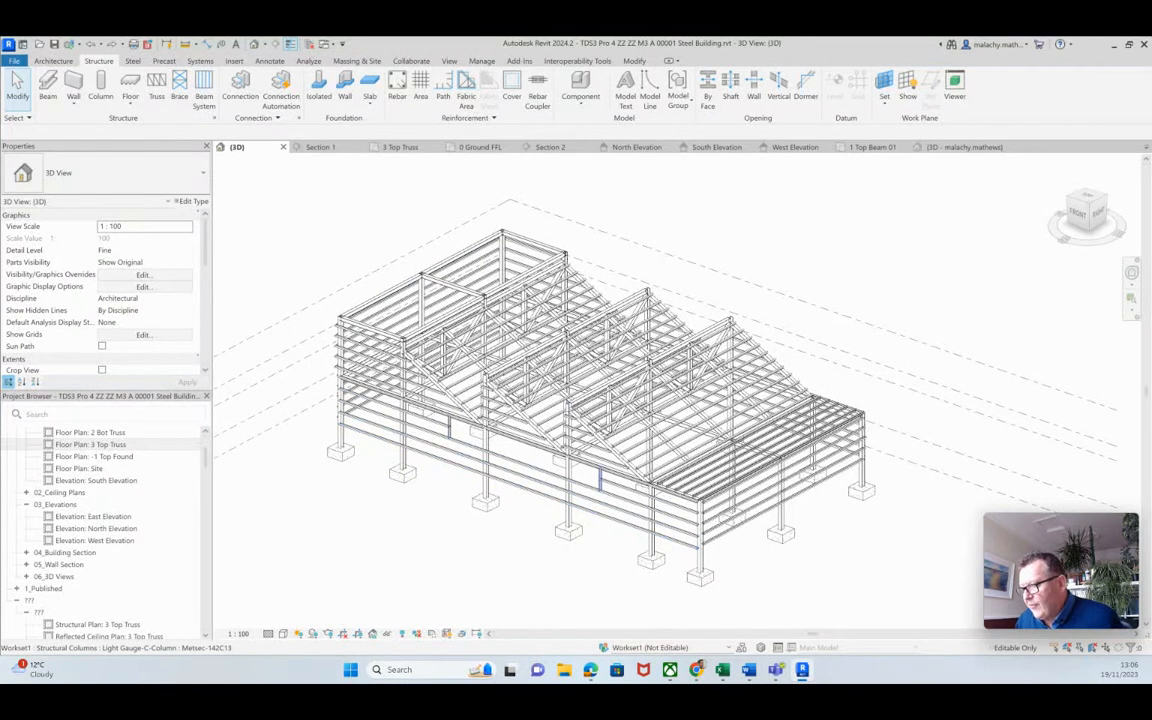
Compare the window strip on the South Elevation underlay with the side wall rails in the 3D view
left_click(715, 147)
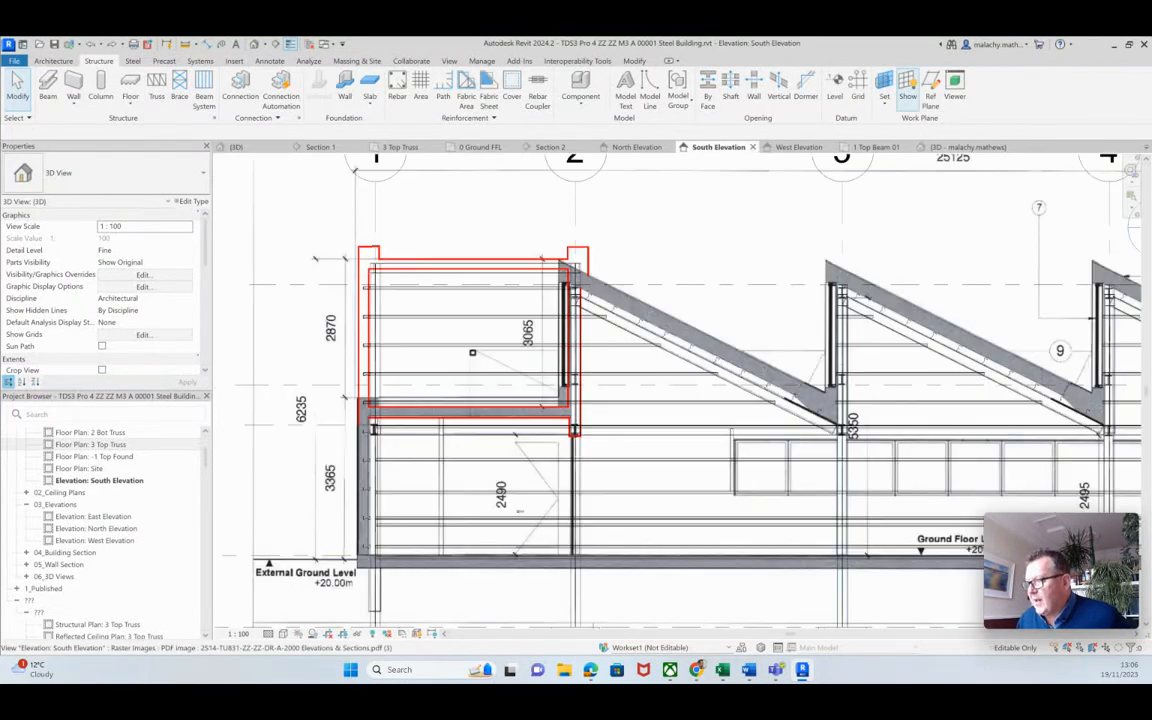
scroll(668, 448, "down", 2)
middle_click_drag(668, 448, 532, 415)
scroll(652, 487, "up", 1)
middle_click_drag(652, 487, 542, 484)
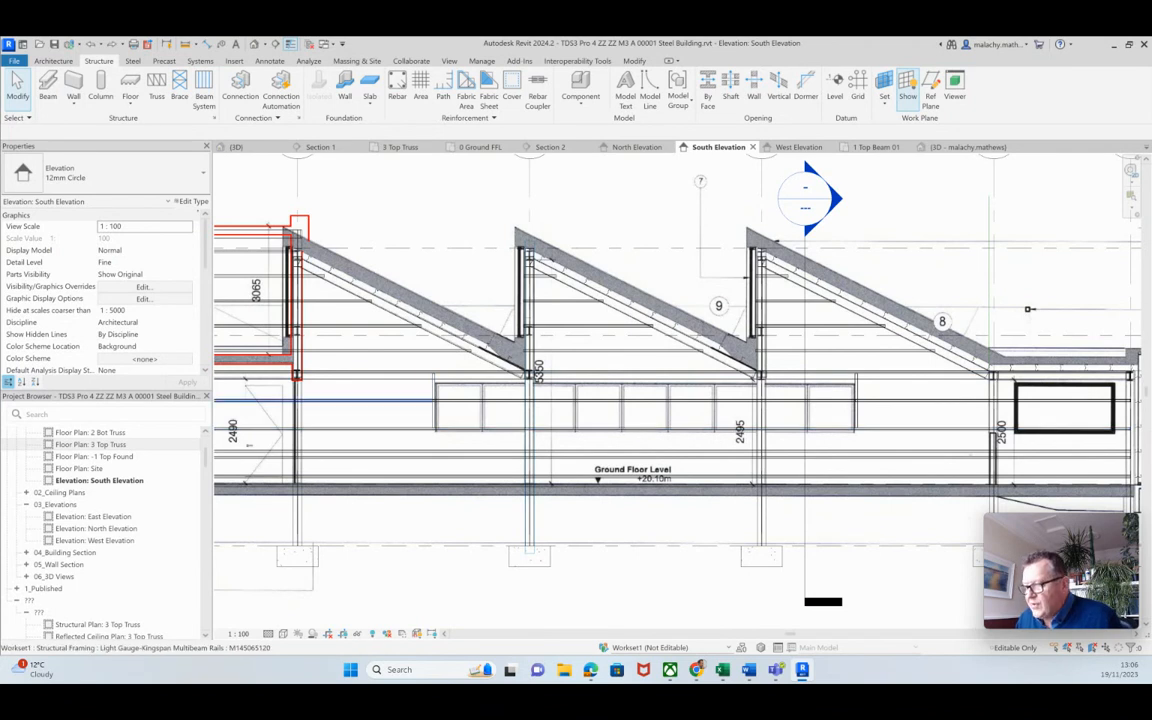
left_click(238, 147)
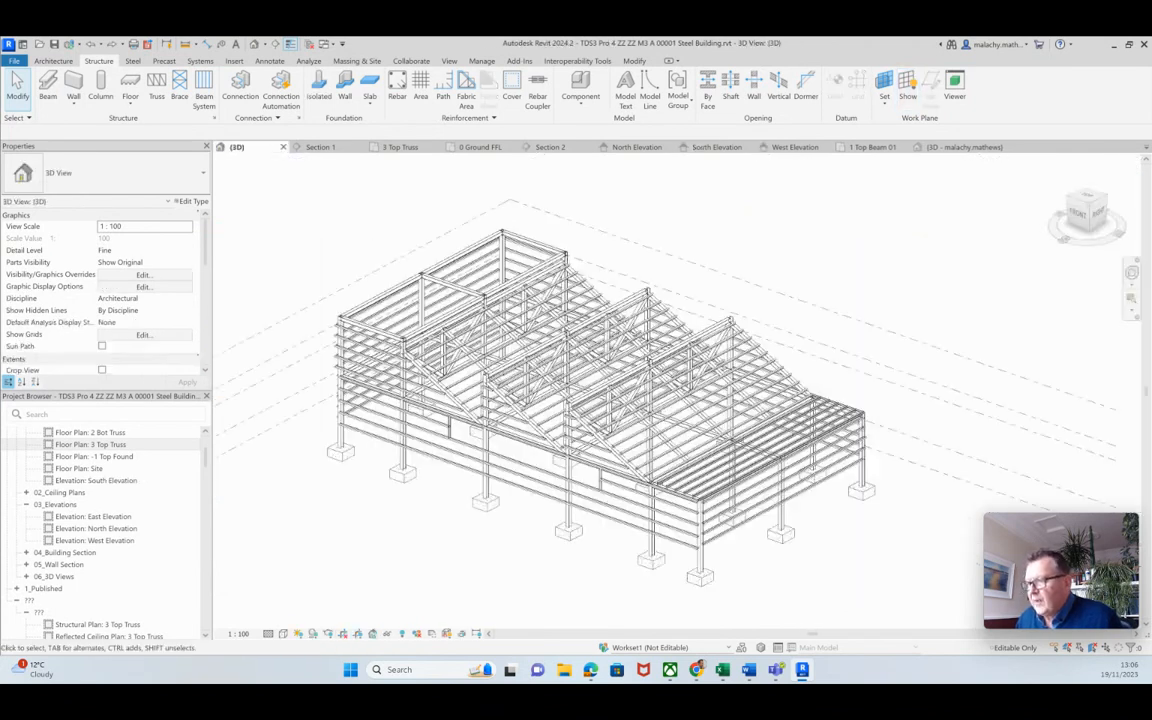
scroll(422, 443, "up", 3)
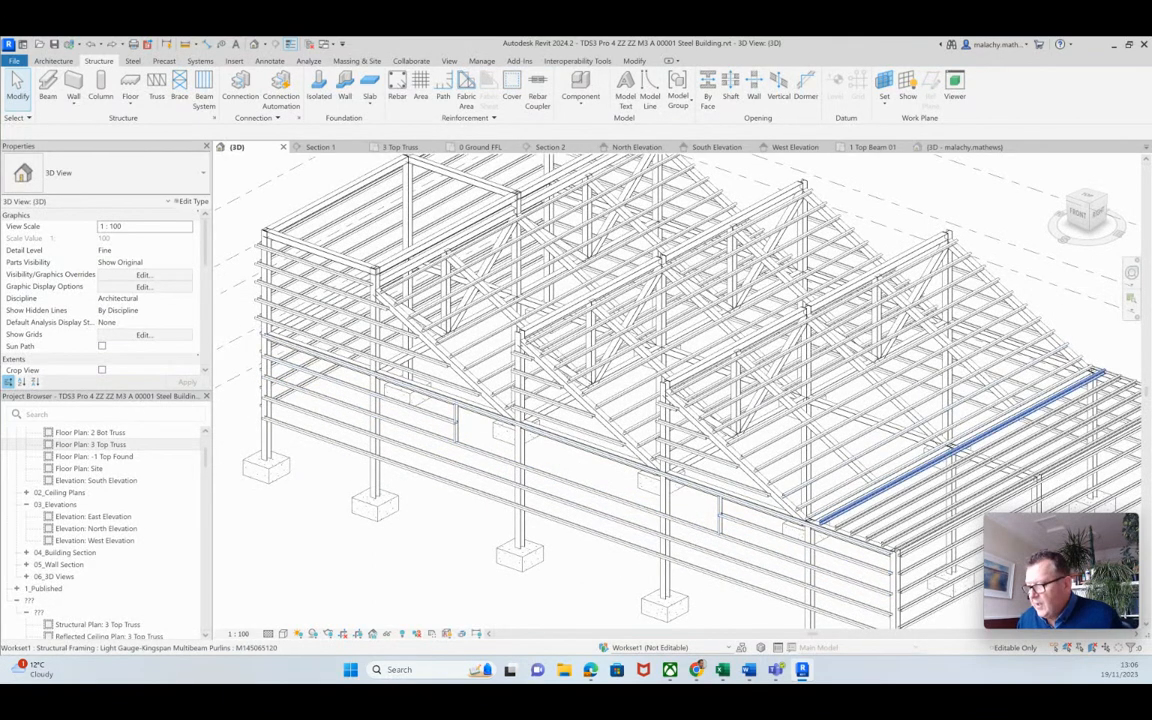
middle_click_drag(765, 400, 640, 320, "shift")
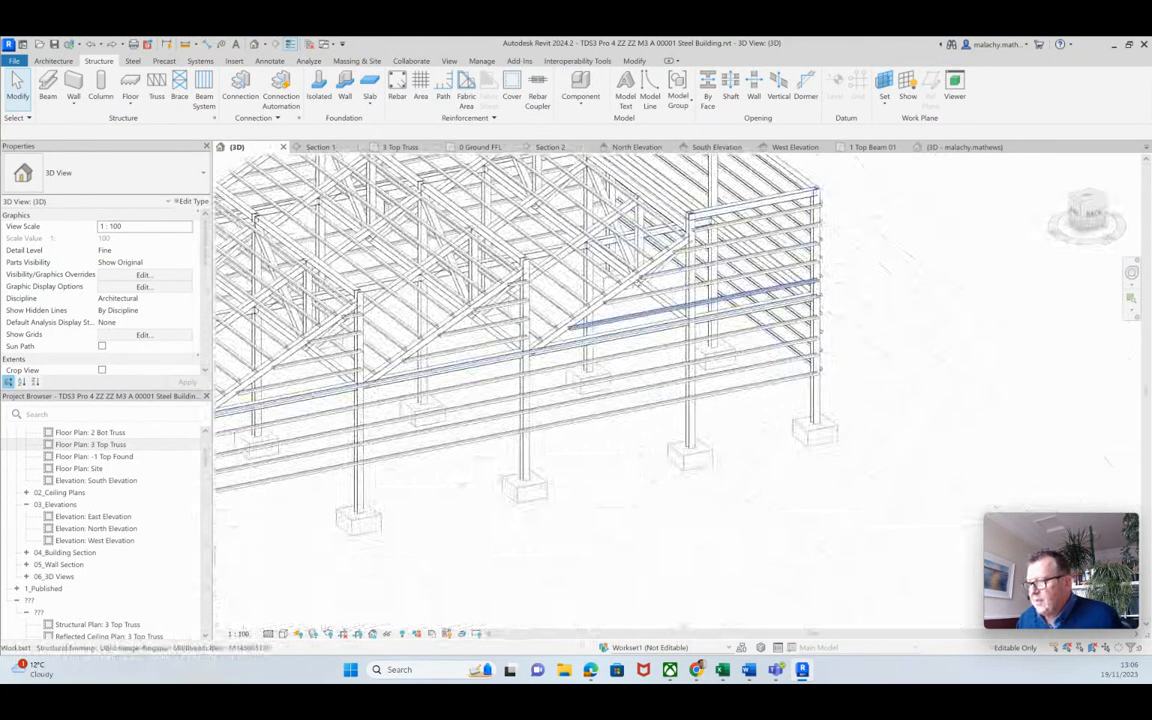
Open the North Elevation and examine the wall rails crossing the long window strip around grids 3 and 4
left_click(637, 147)
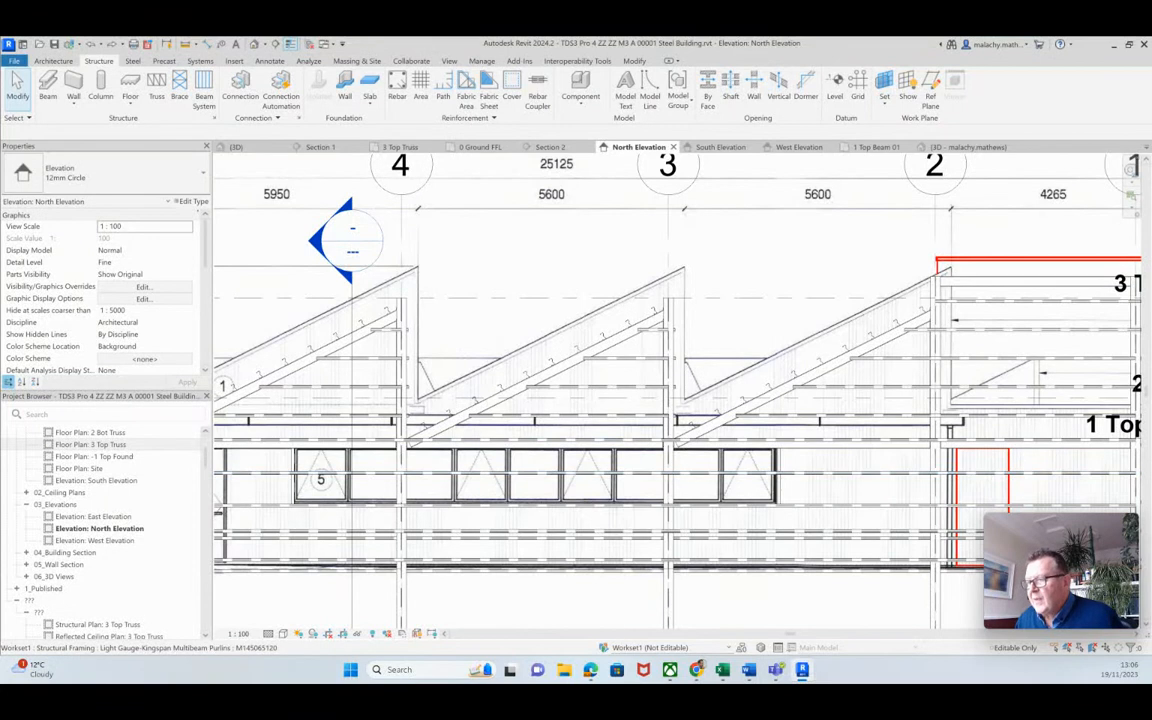
scroll(546, 460, "down", 2)
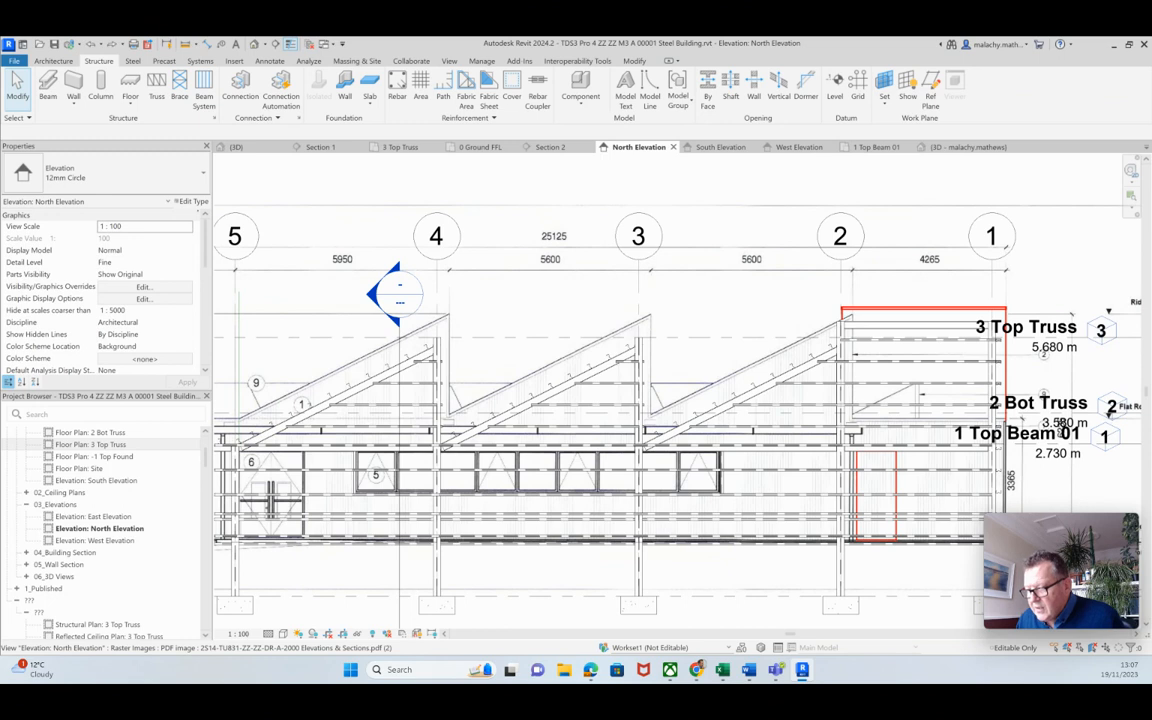
scroll(555, 470, "down", 2)
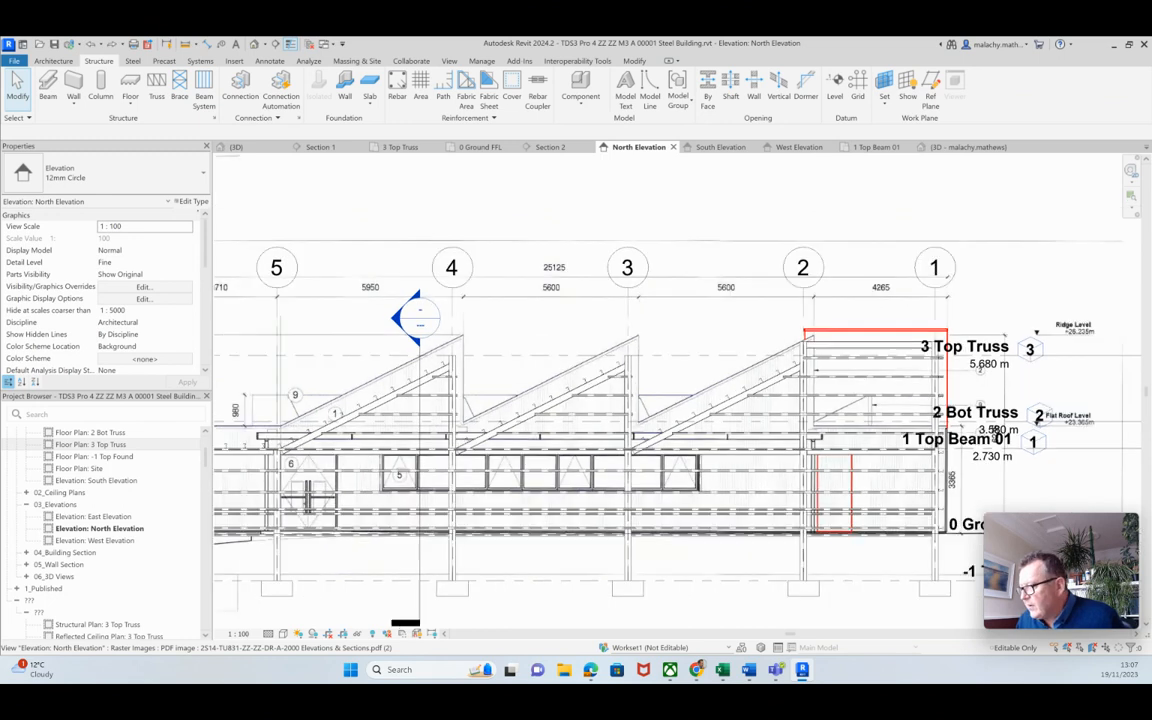
scroll(553, 475, "up", 2)
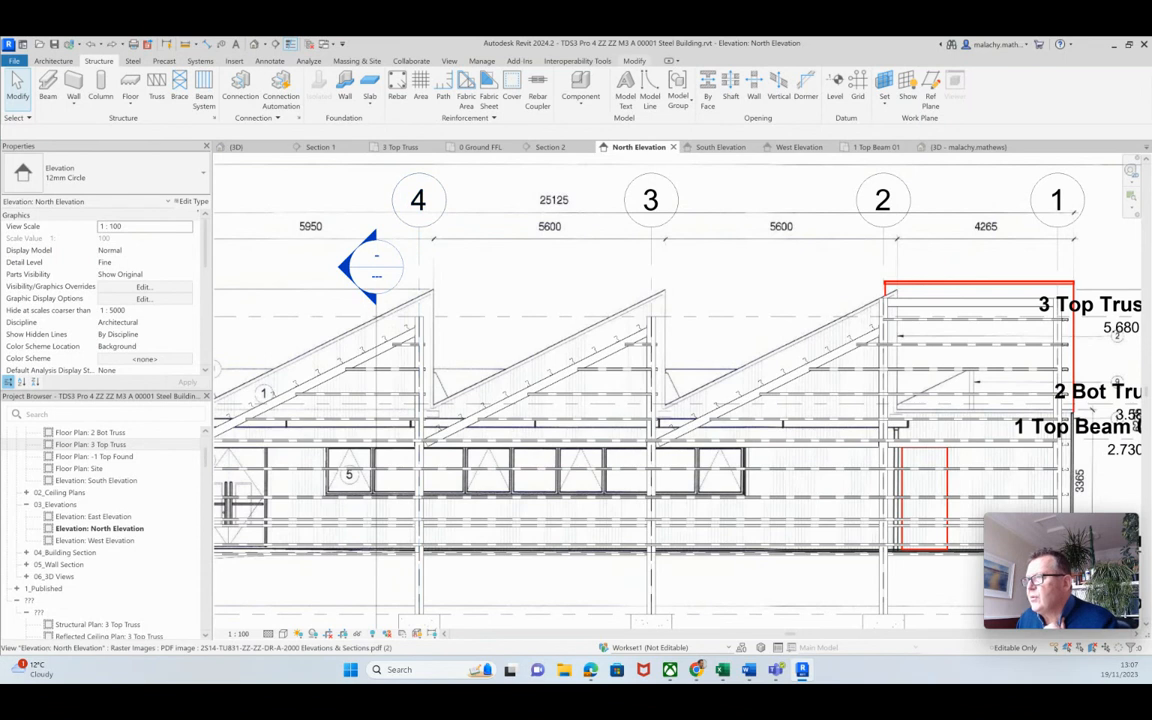
left_click(634, 61)
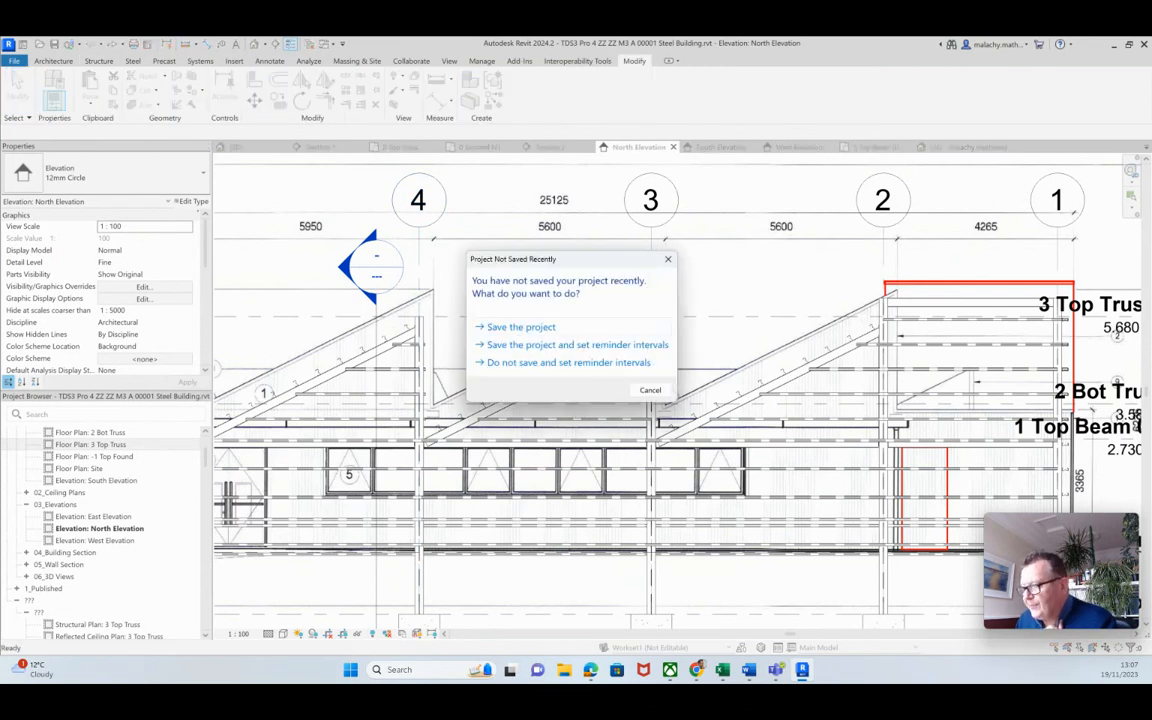
left_click(650, 390)
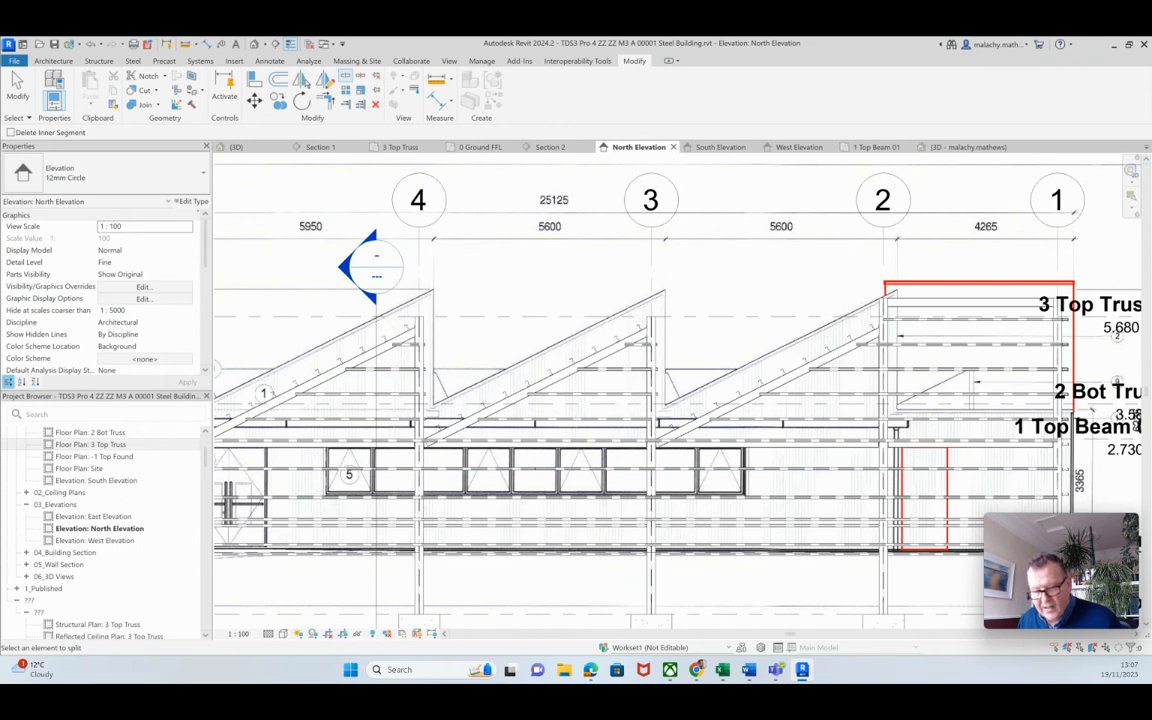
key("Escape")
Pull back the ends of the two Kingspan rails crossing the North Elevation window strip to its outer jambs, and check the gap in 3D
left_click(800, 468)
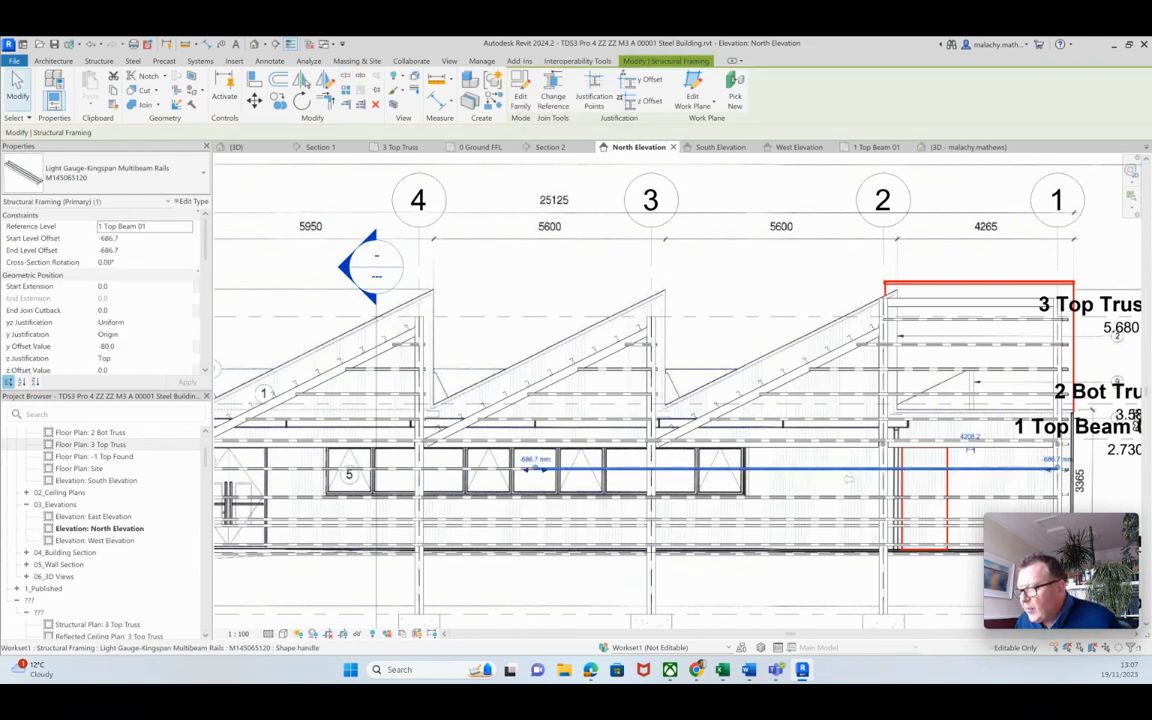
left_click_drag(535, 468, 746, 469)
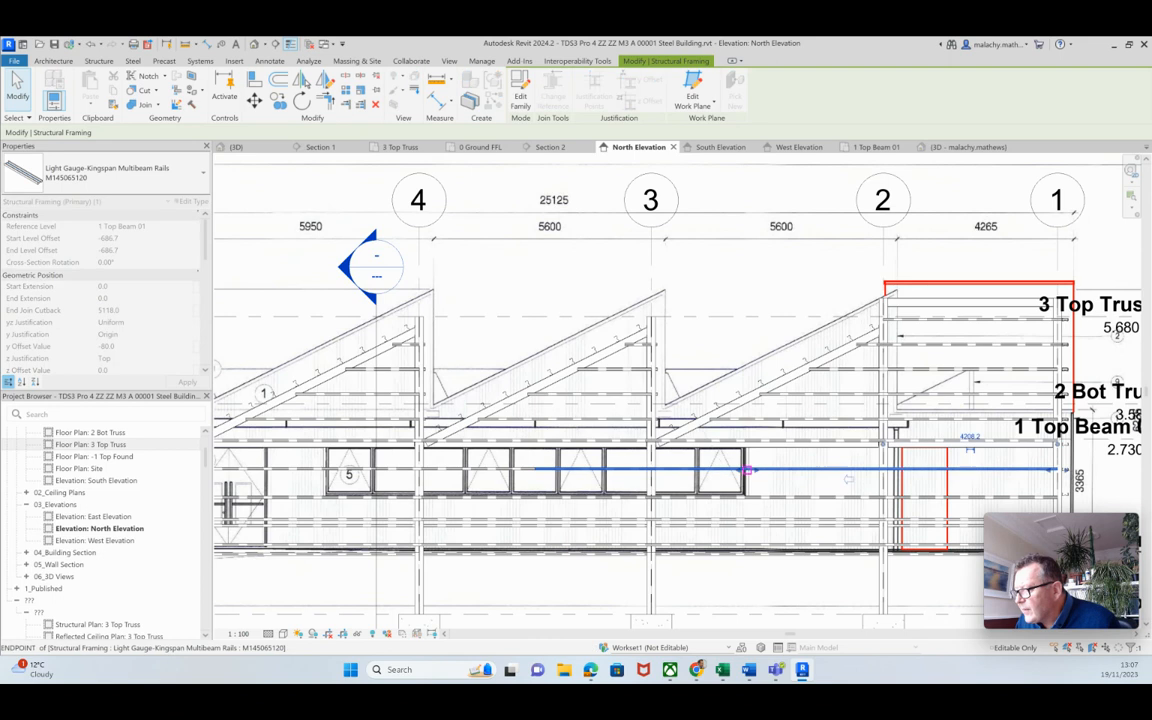
left_click(522, 468)
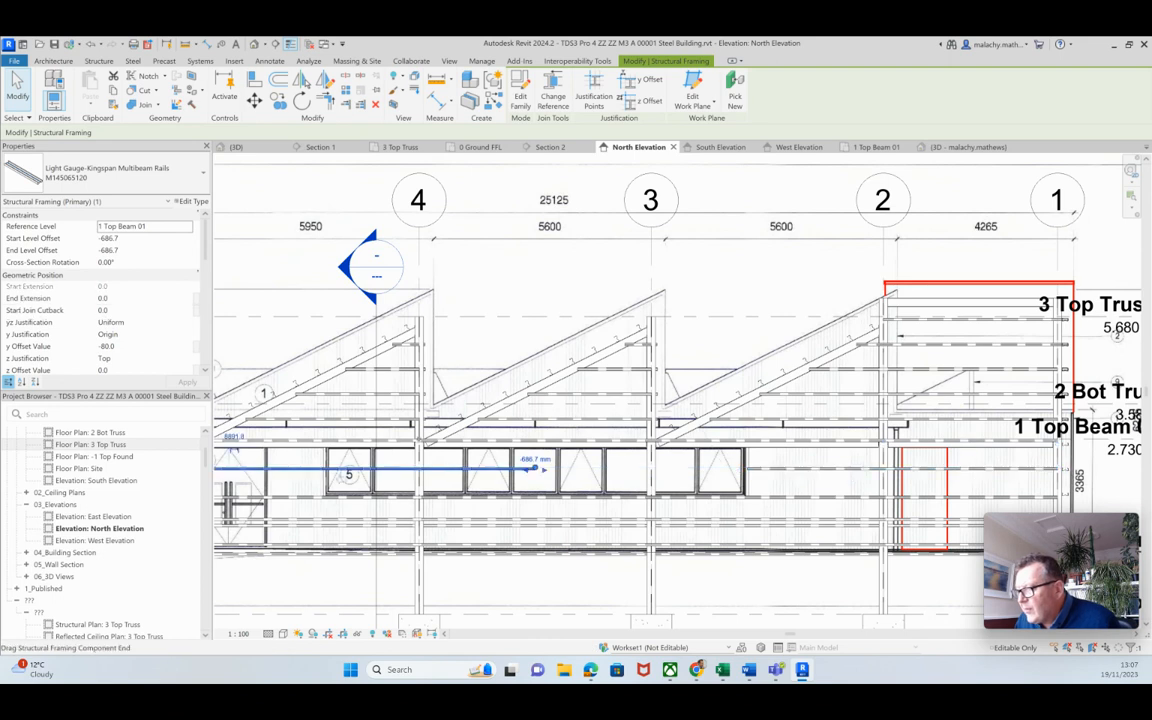
left_click_drag(535, 468, 326, 468)
left_click(238, 147)
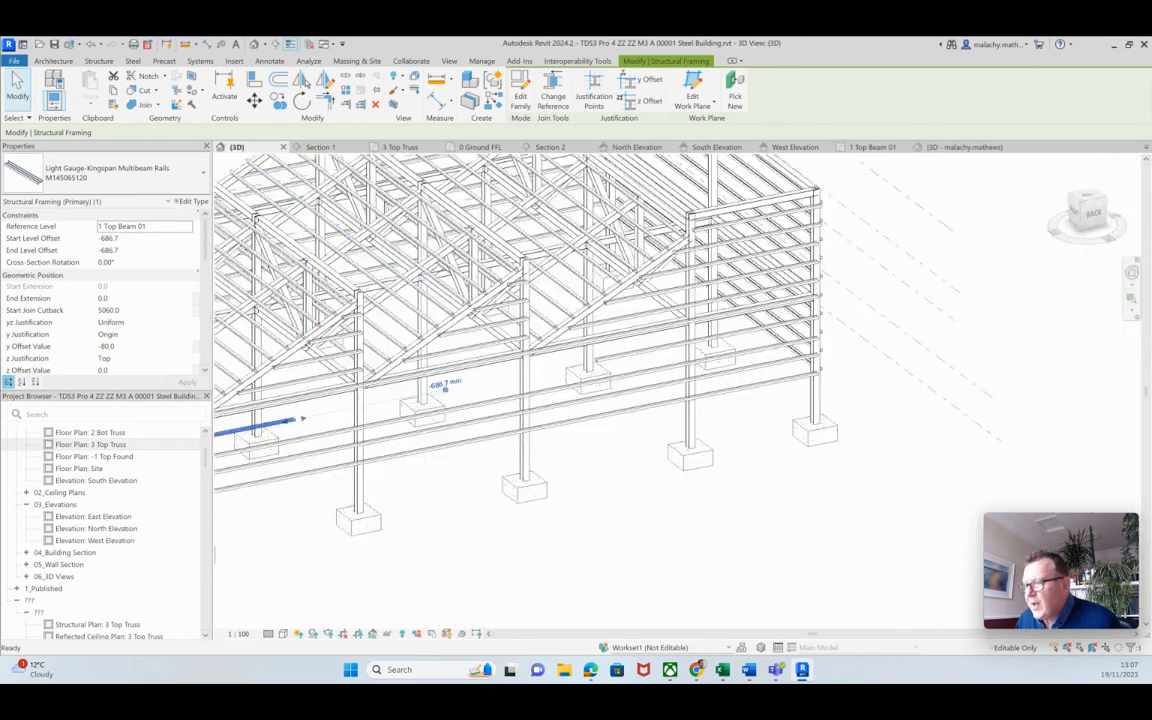
key("Escape")
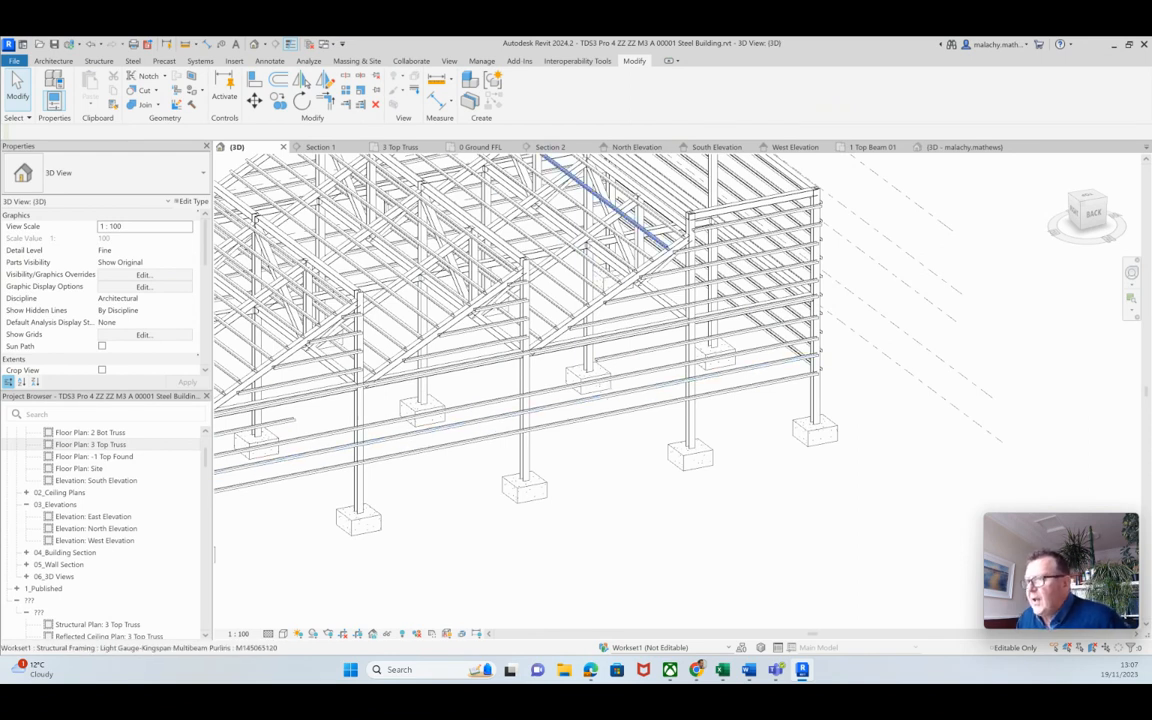
On the 0 Ground FFL plan, start a structural column and browse the UK family library to the Light Gauge Steel columns
left_click(480, 147)
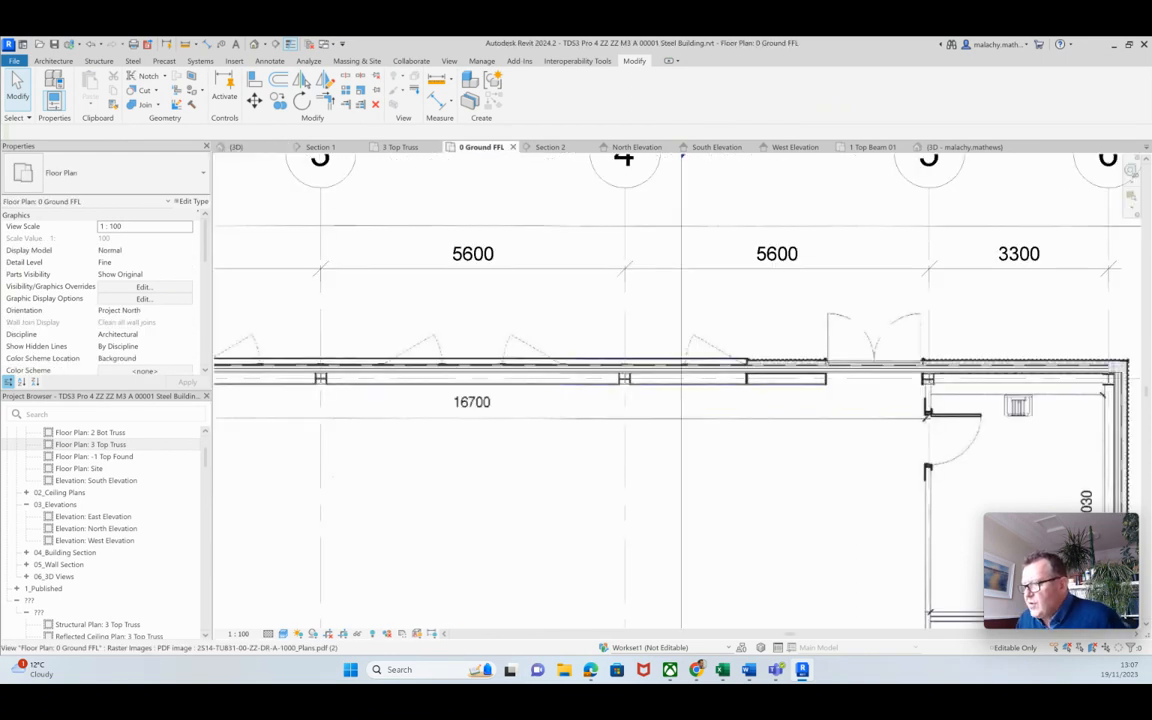
scroll(572, 428, "down", 5)
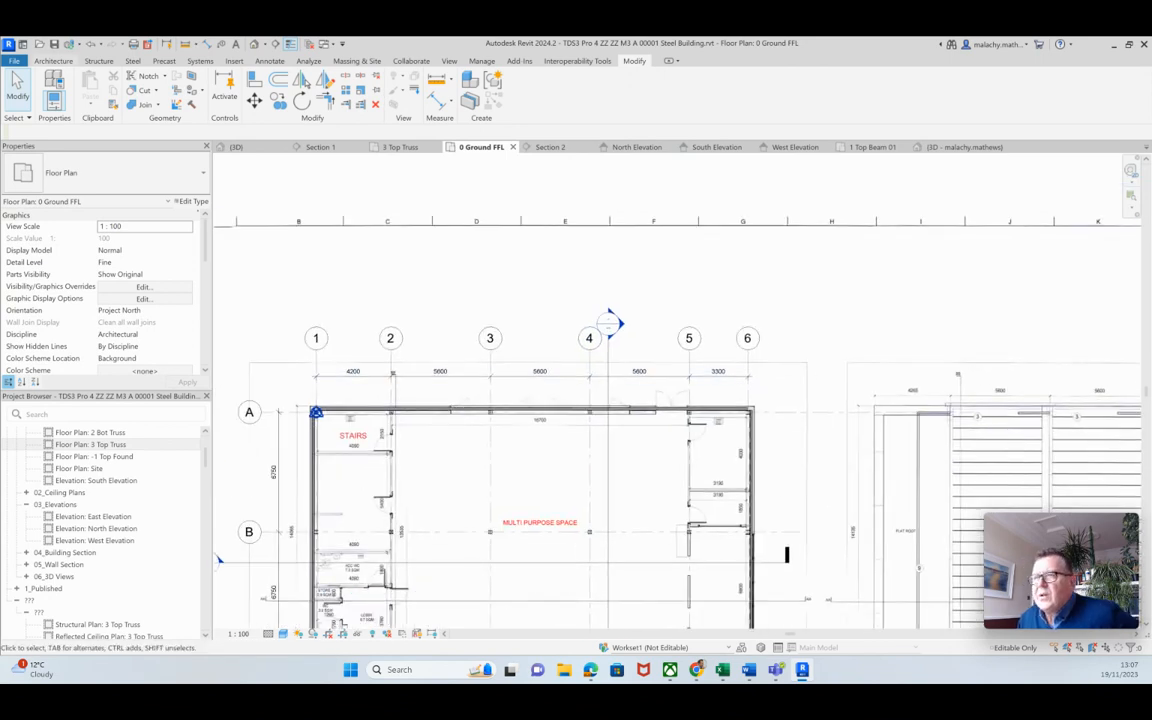
key("c")
key("l")
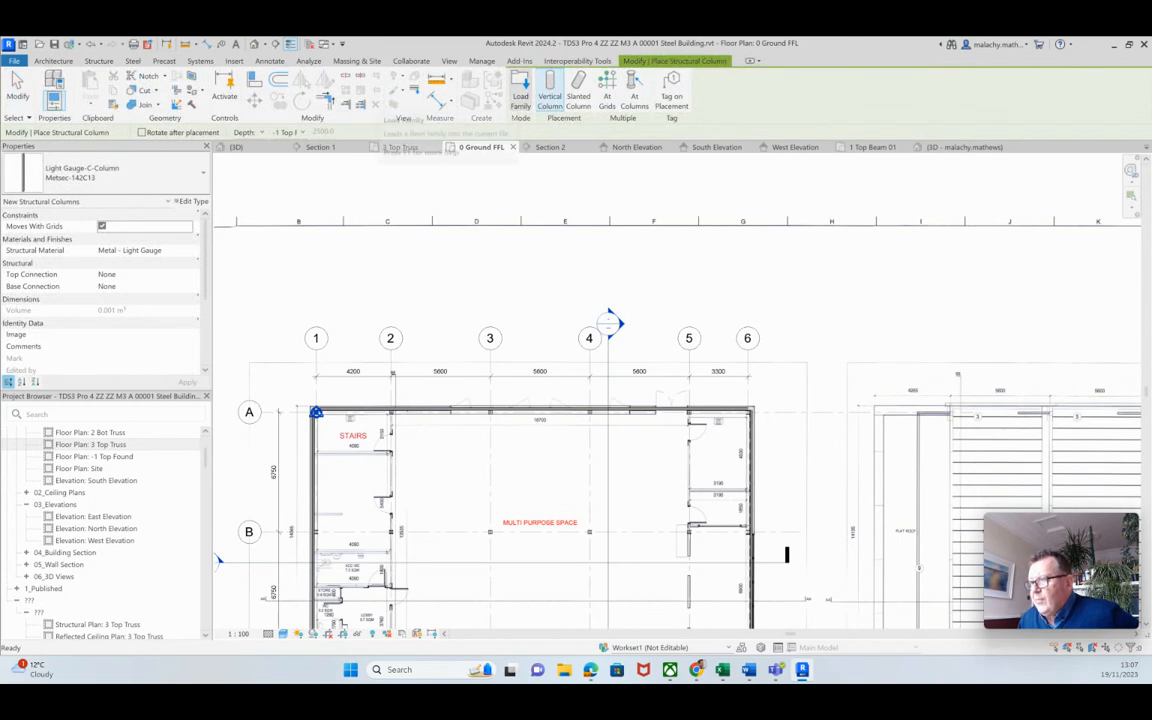
left_click(520, 92)
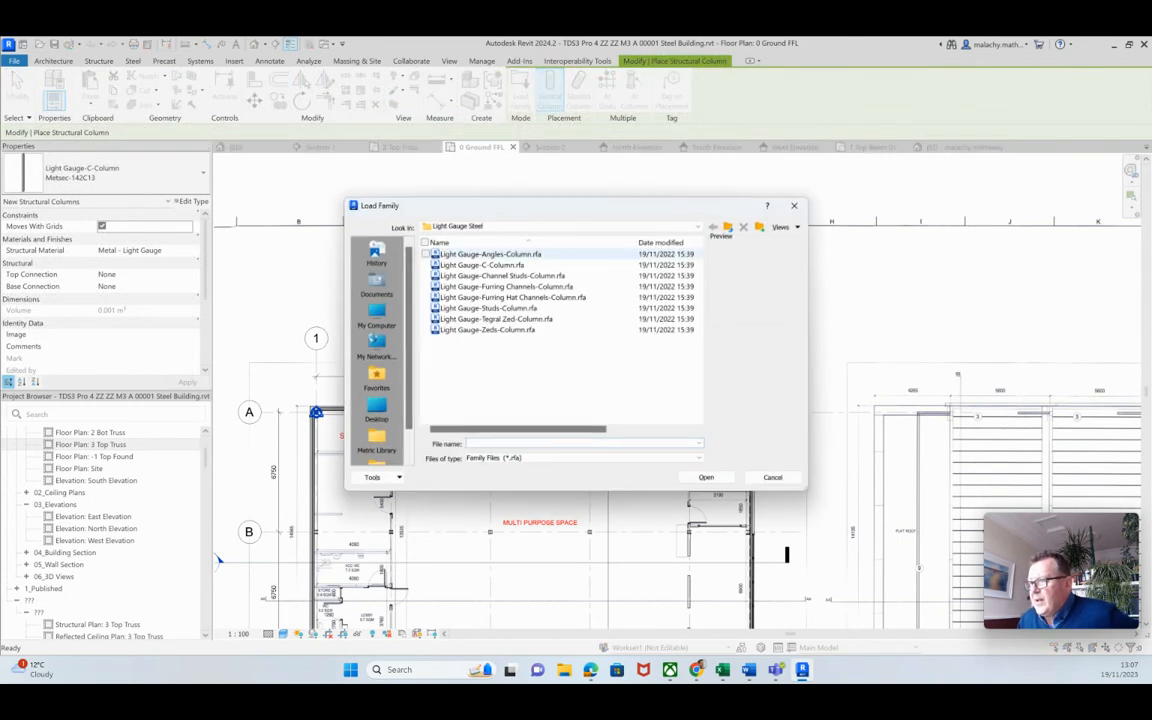
left_click(555, 227)
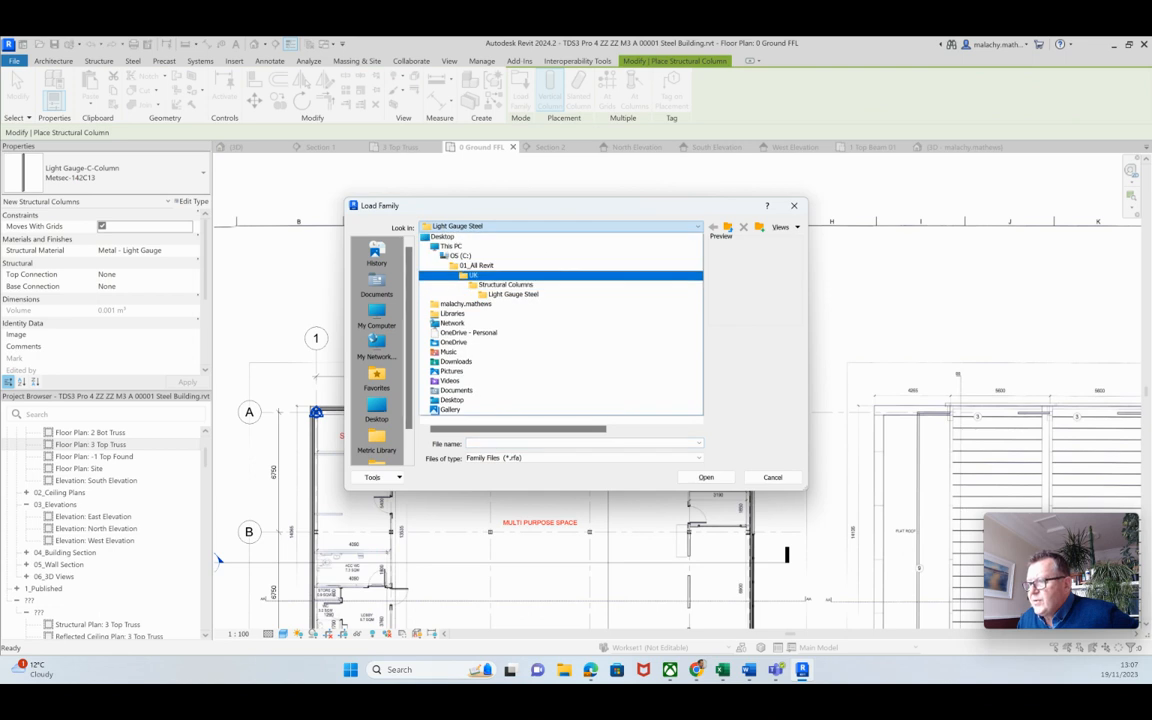
left_click(473, 275)
scroll(513, 319, "down", 1)
scroll(513, 319, "down", 8)
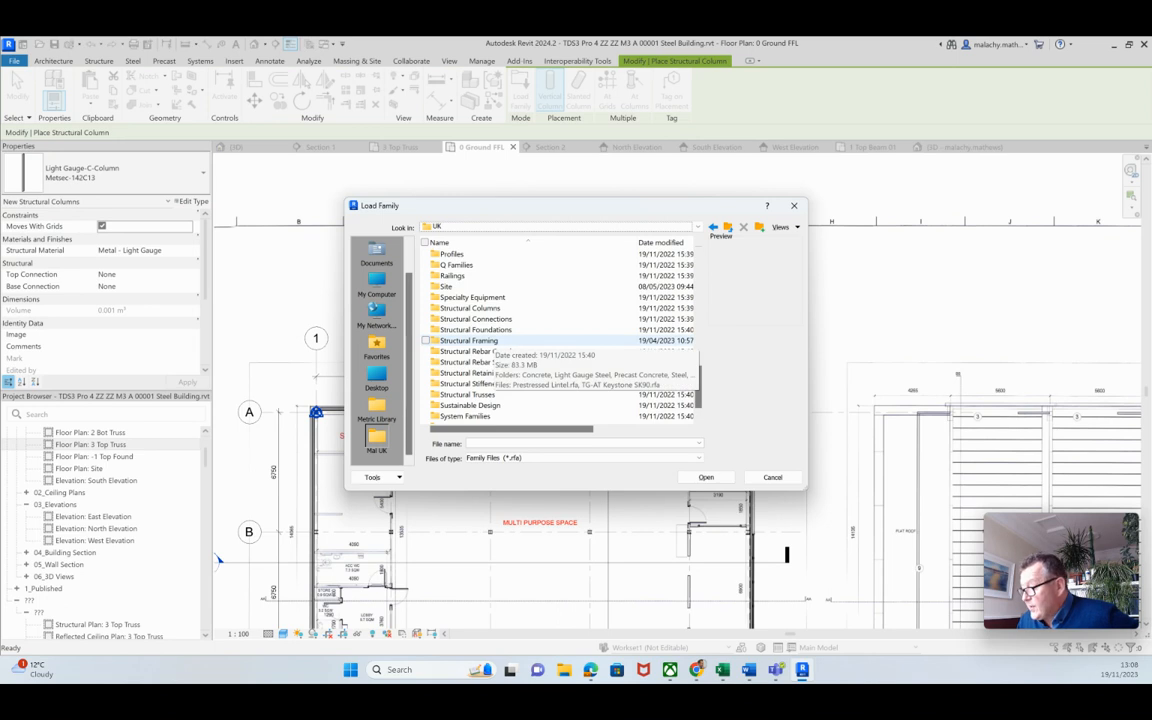
left_click(468, 308)
double_click(468, 308)
double_click(468, 264)
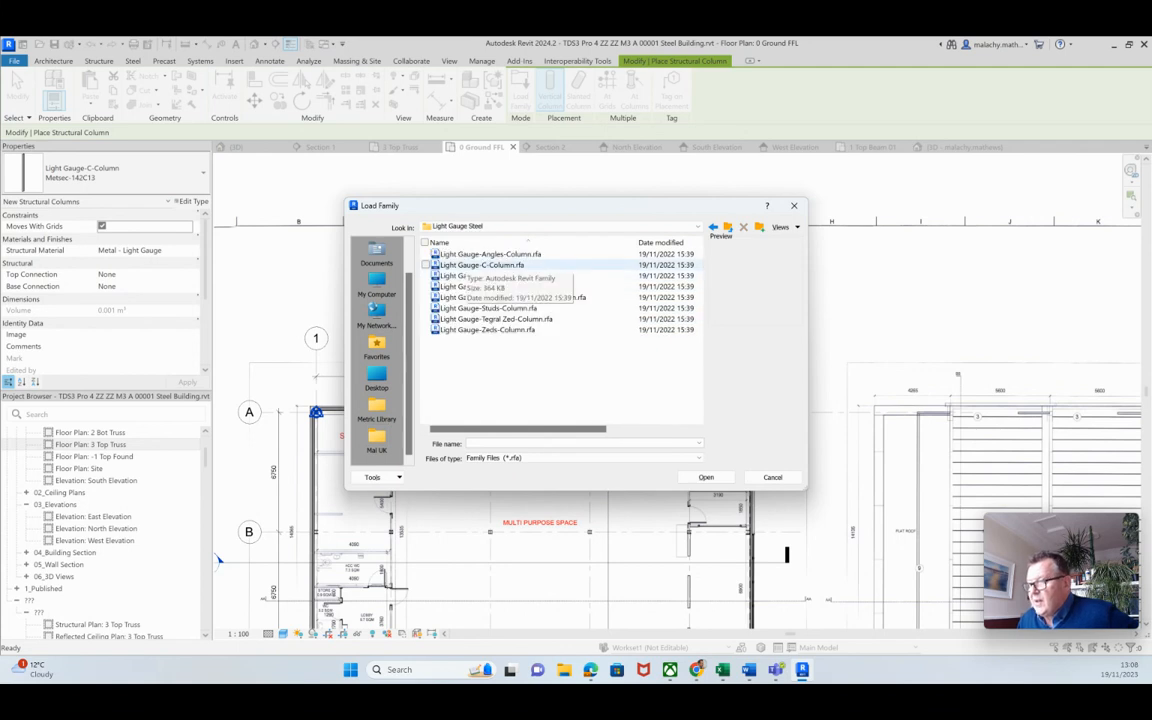
Preview the light gauge column families and load Light Gauge-Tegral Zed-Column with type Z/12513
left_click(478, 265)
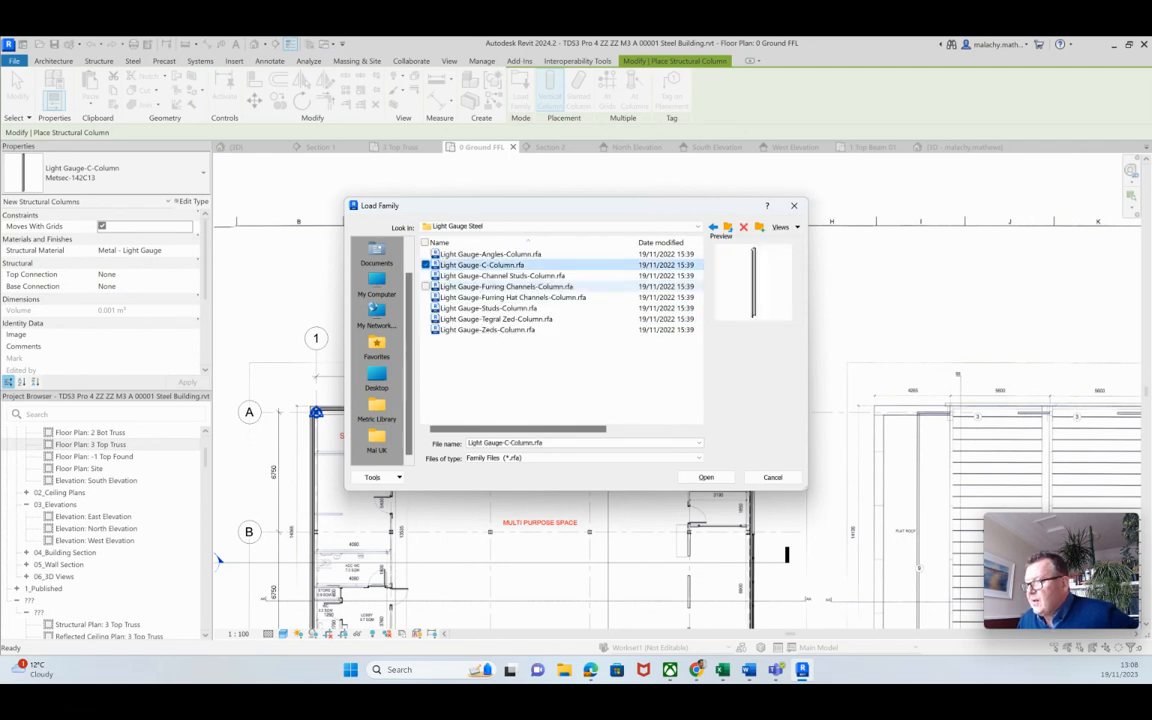
left_click(490, 254)
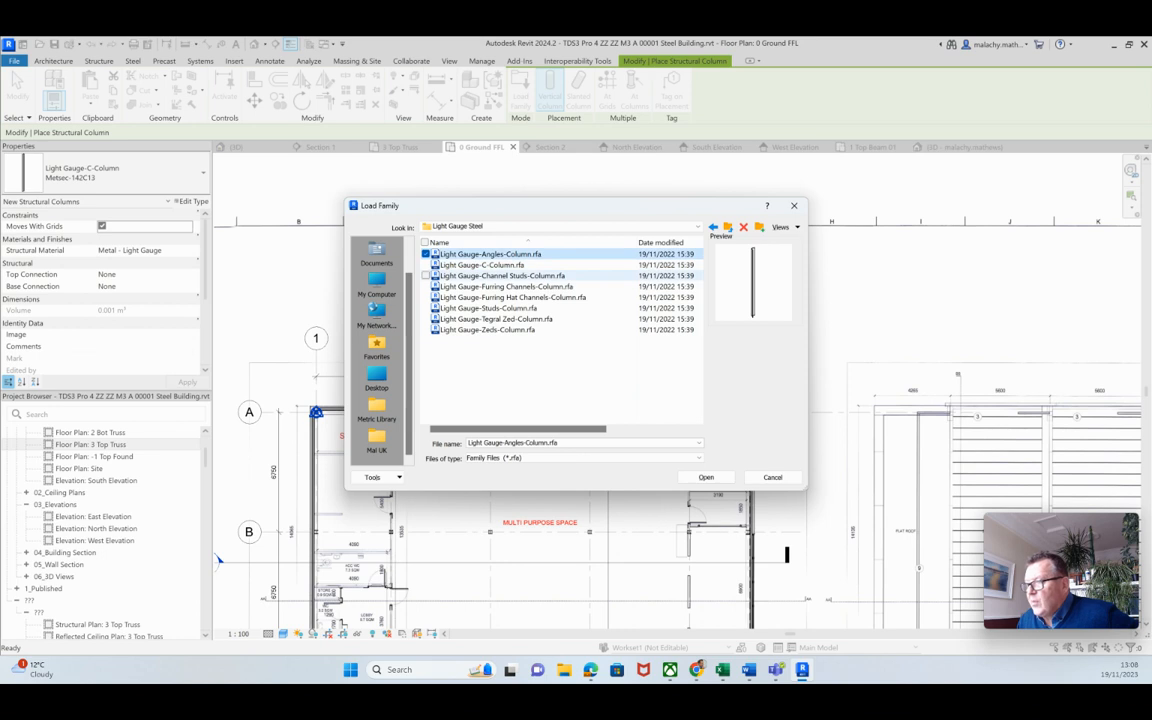
left_click(502, 275)
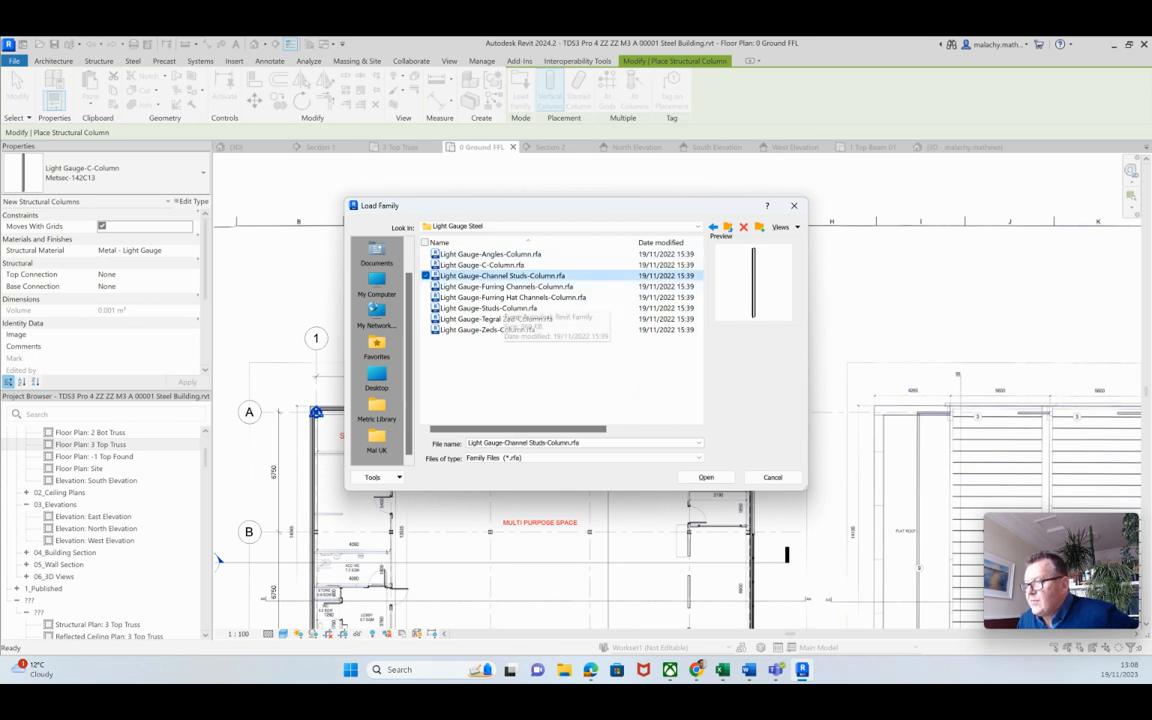
left_click(496, 318)
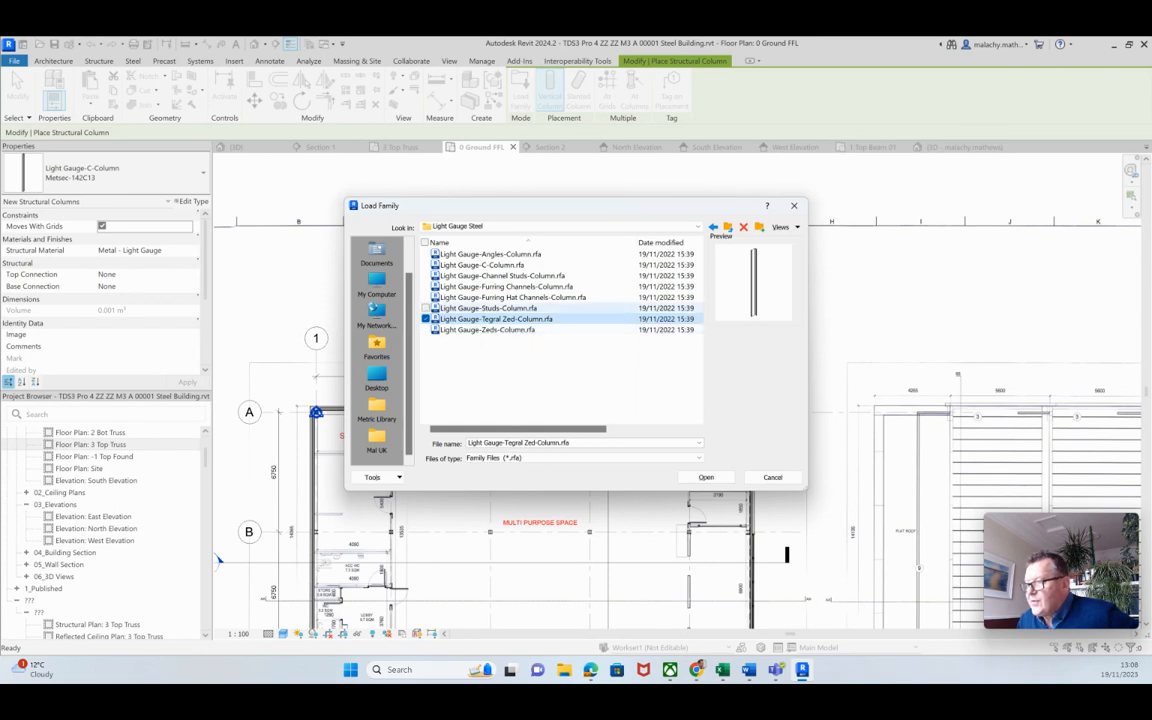
left_click(488, 330)
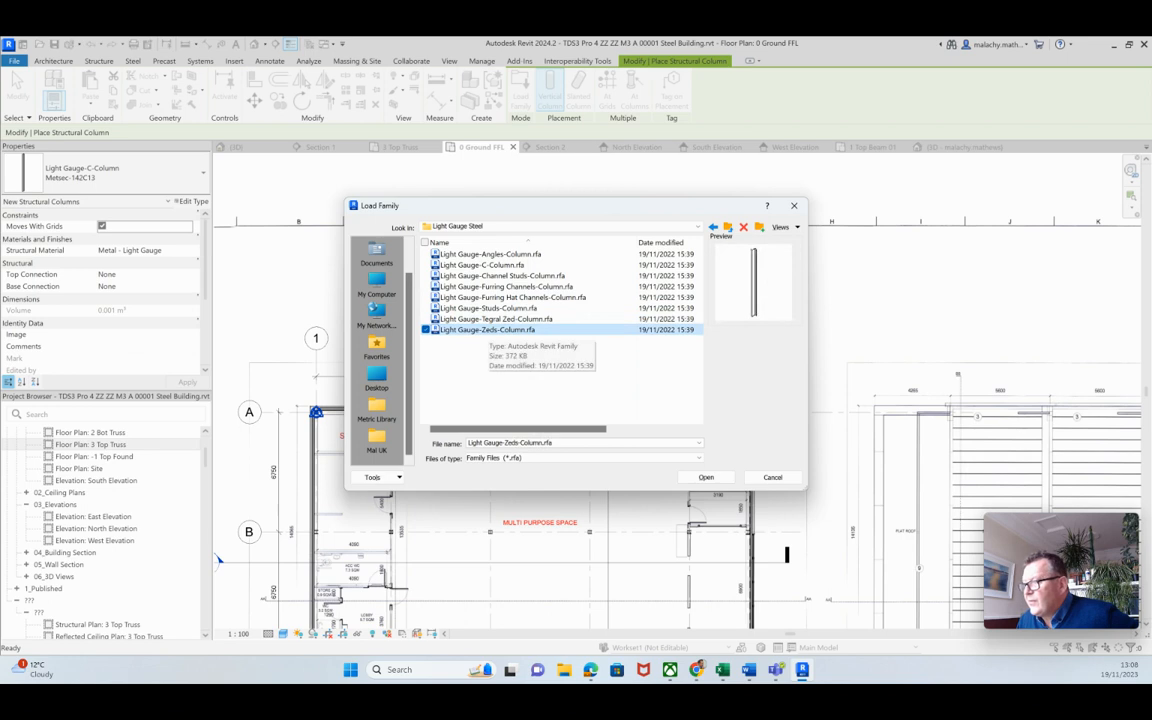
left_click(495, 319)
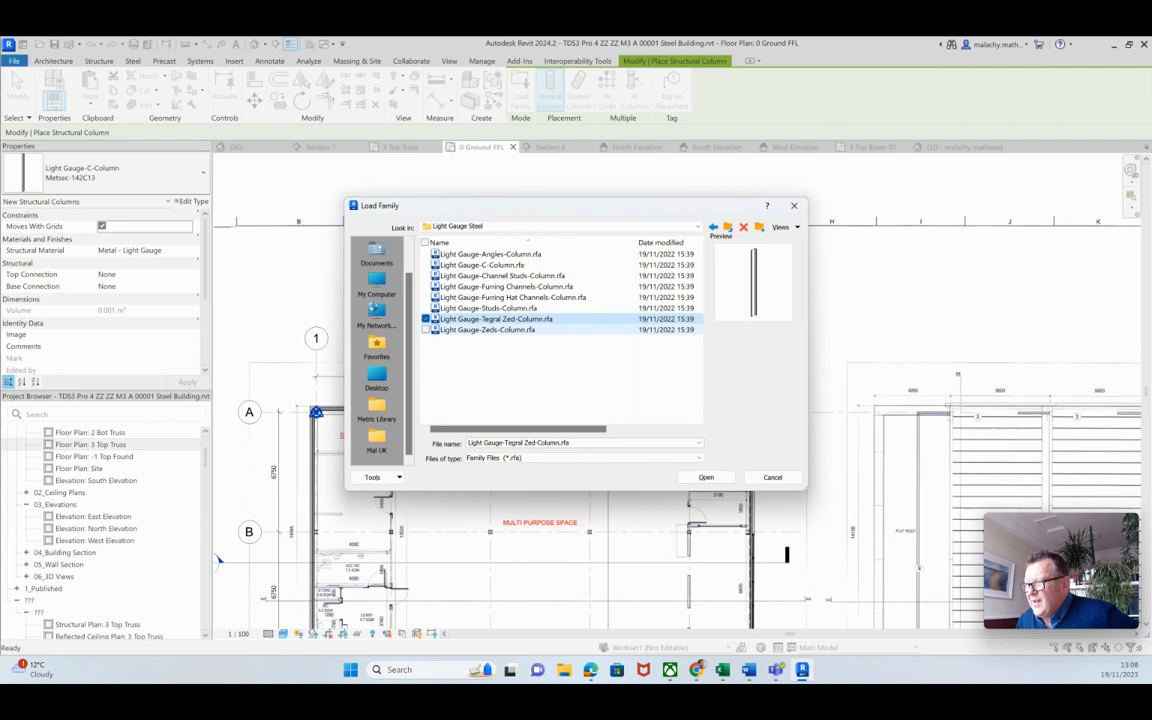
left_click(706, 477)
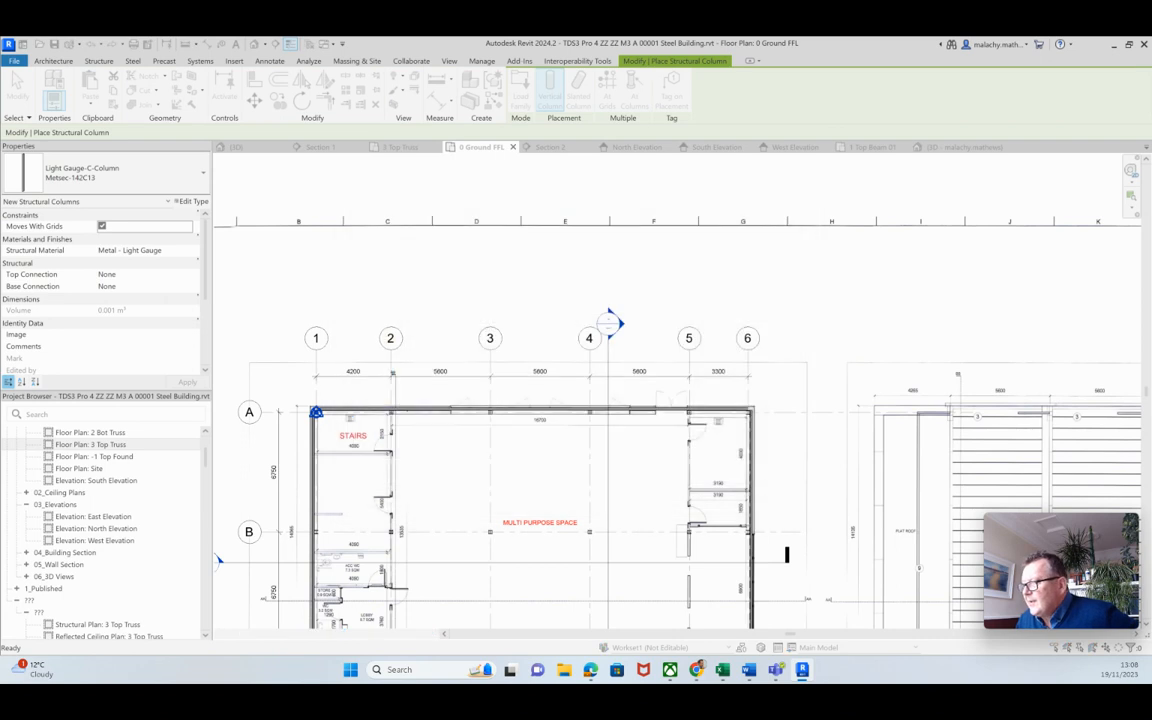
left_click(548, 327)
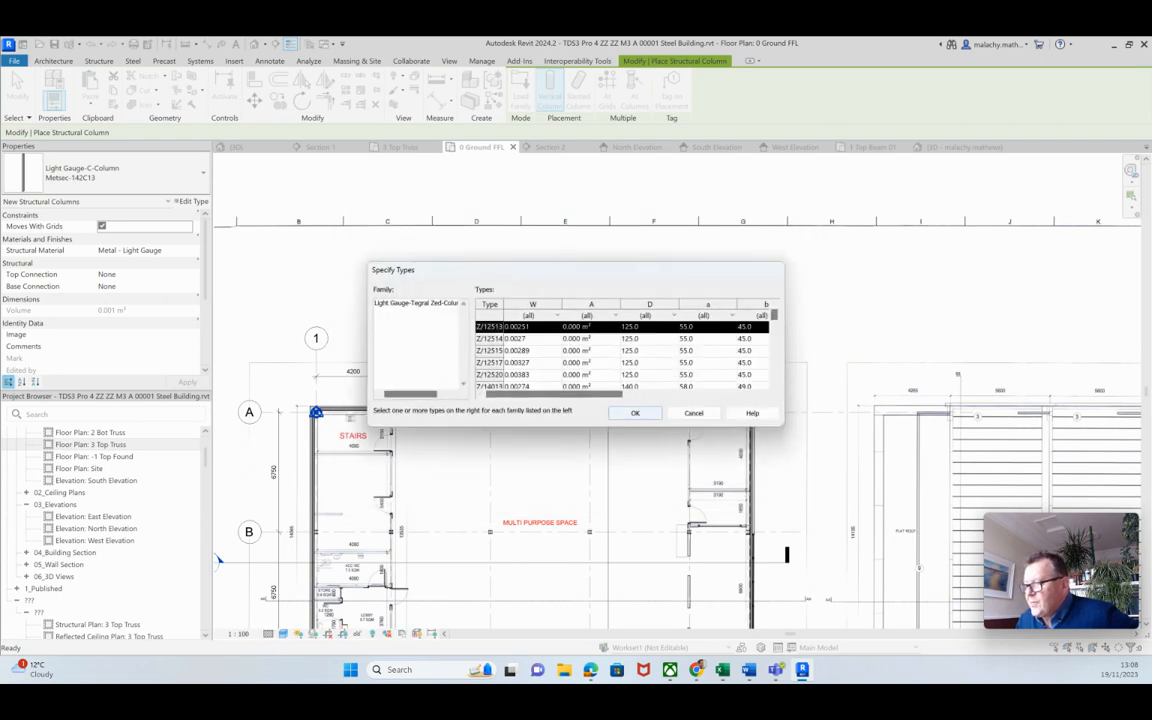
left_click(635, 413)
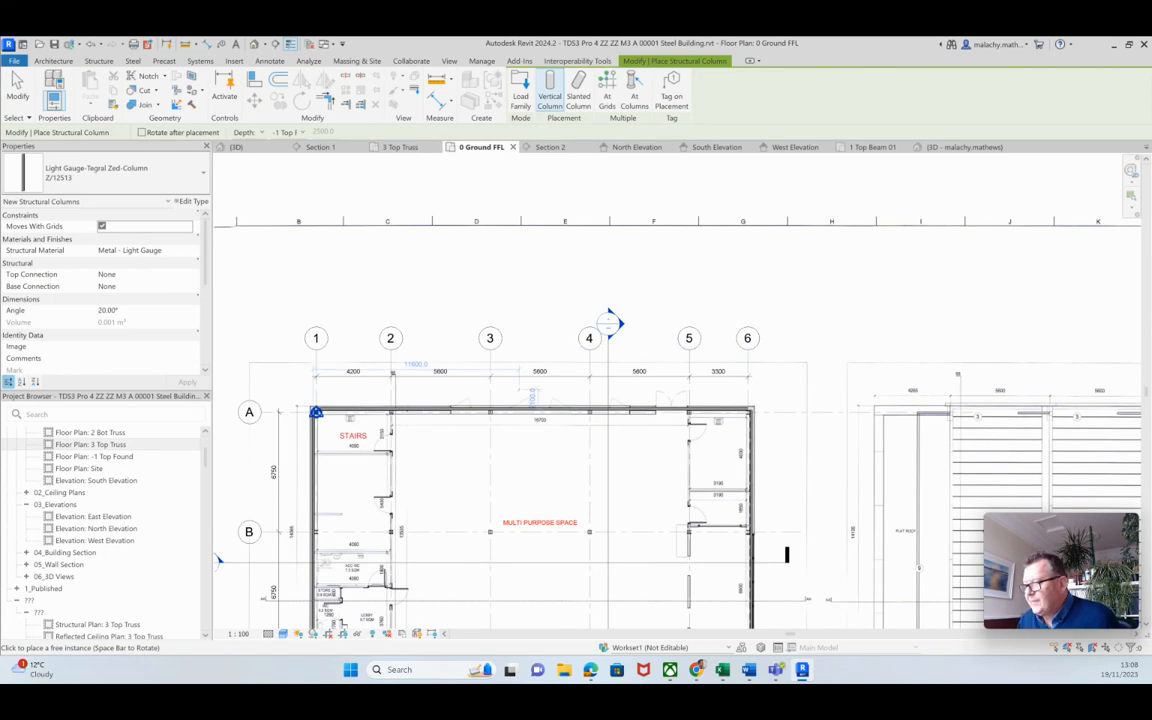
Place a Z/12513 zed column on the grid A rail line at each outer jamb of the long window strip
scroll(468, 398, "up", 8)
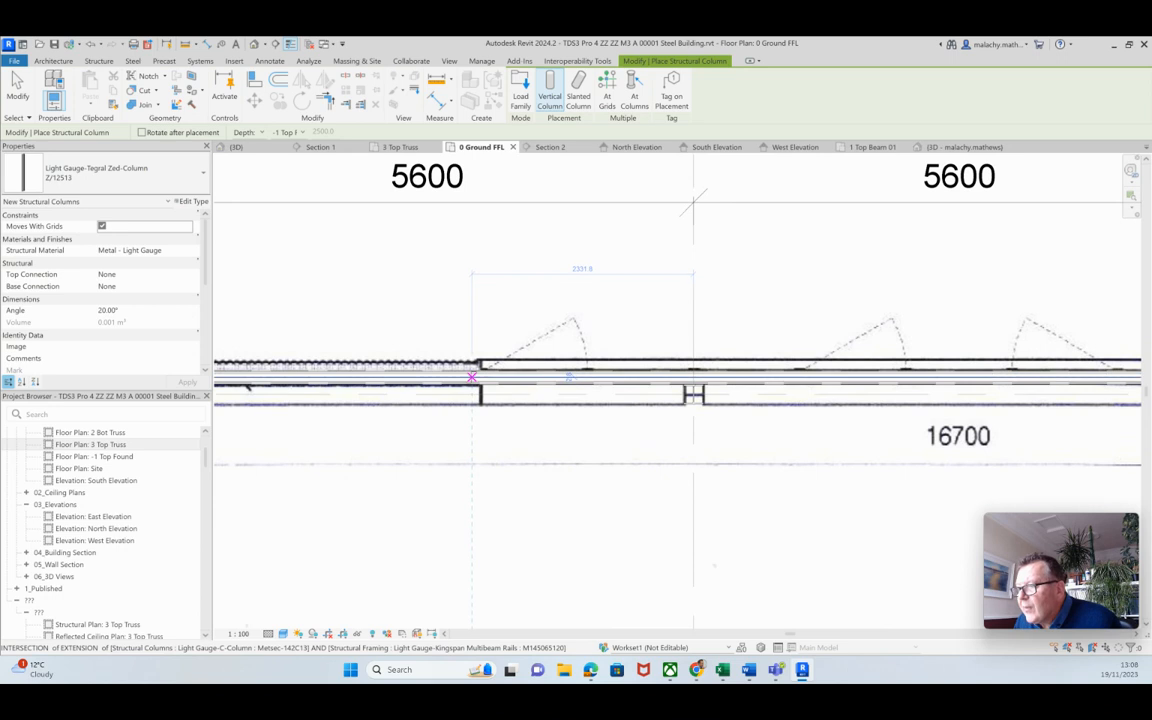
left_click(478, 378)
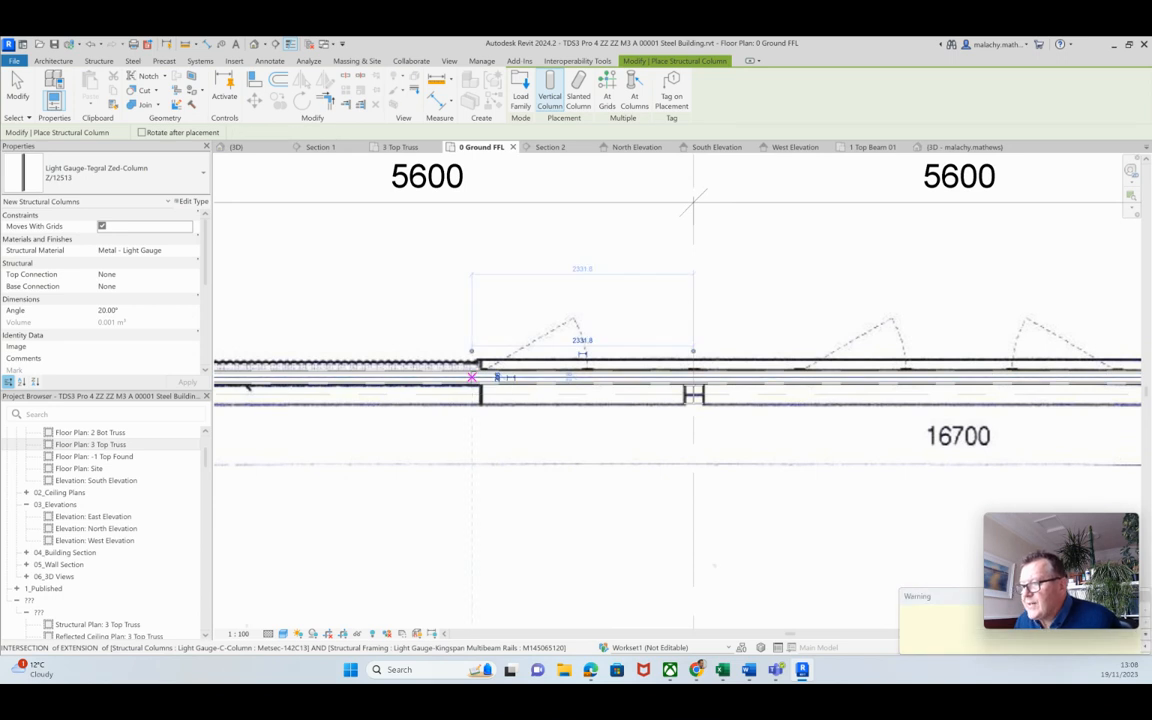
middle_click_drag(549, 410, 304, 375)
mouse_move(579, 379)
middle_mouse_down()
mouse_move(486, 382)
mouse_move(144, 341)
middle_mouse_up()
middle_click_drag(955, 371, 668, 383)
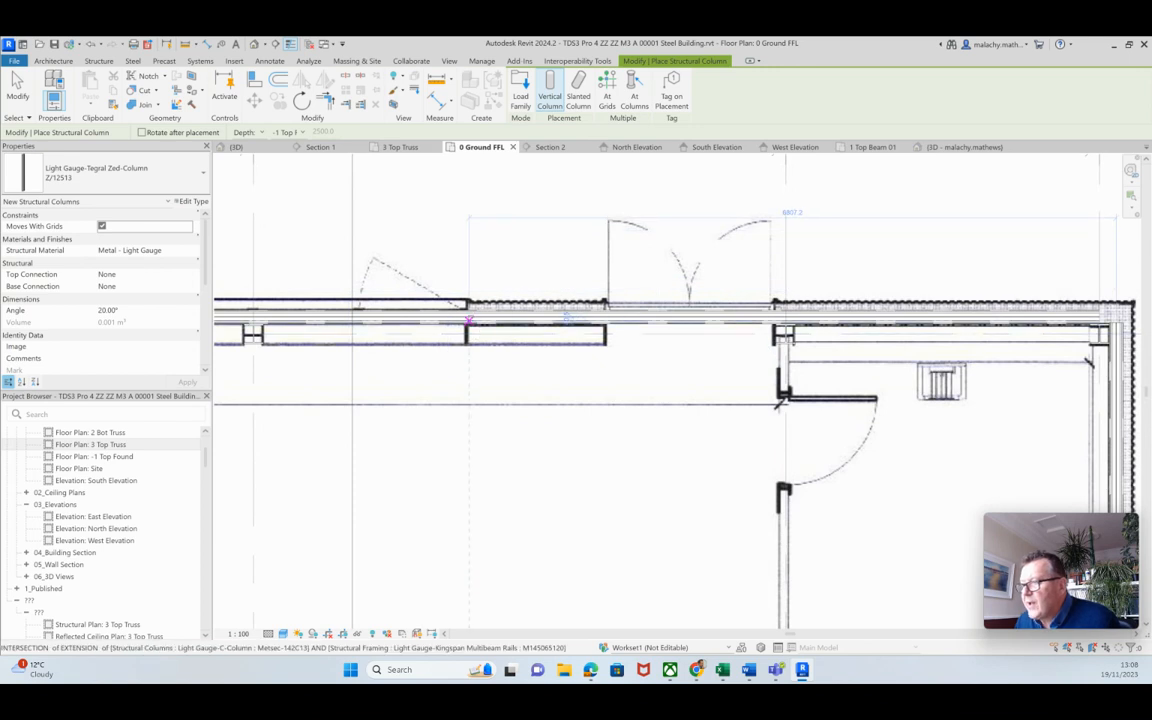
left_click(468, 316)
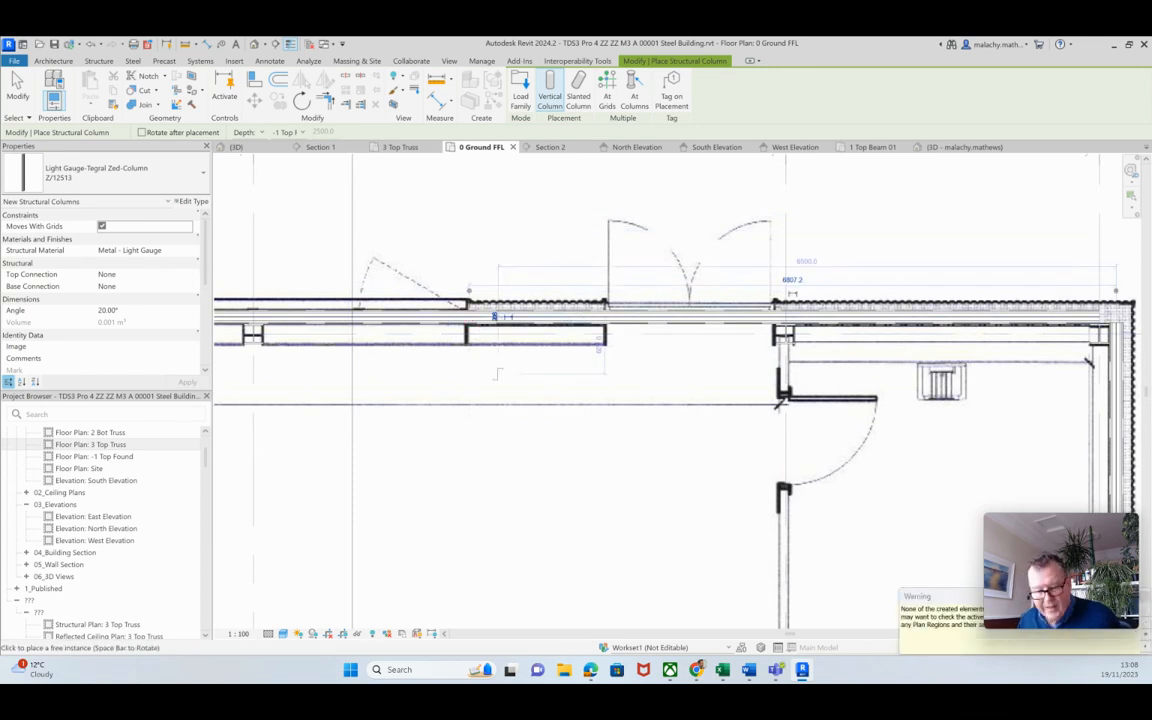
key("Escape")
key("Escape")
Select both new zed columns in the 3D view and set their top level to 1 Top Beam 01
left_click(236, 147)
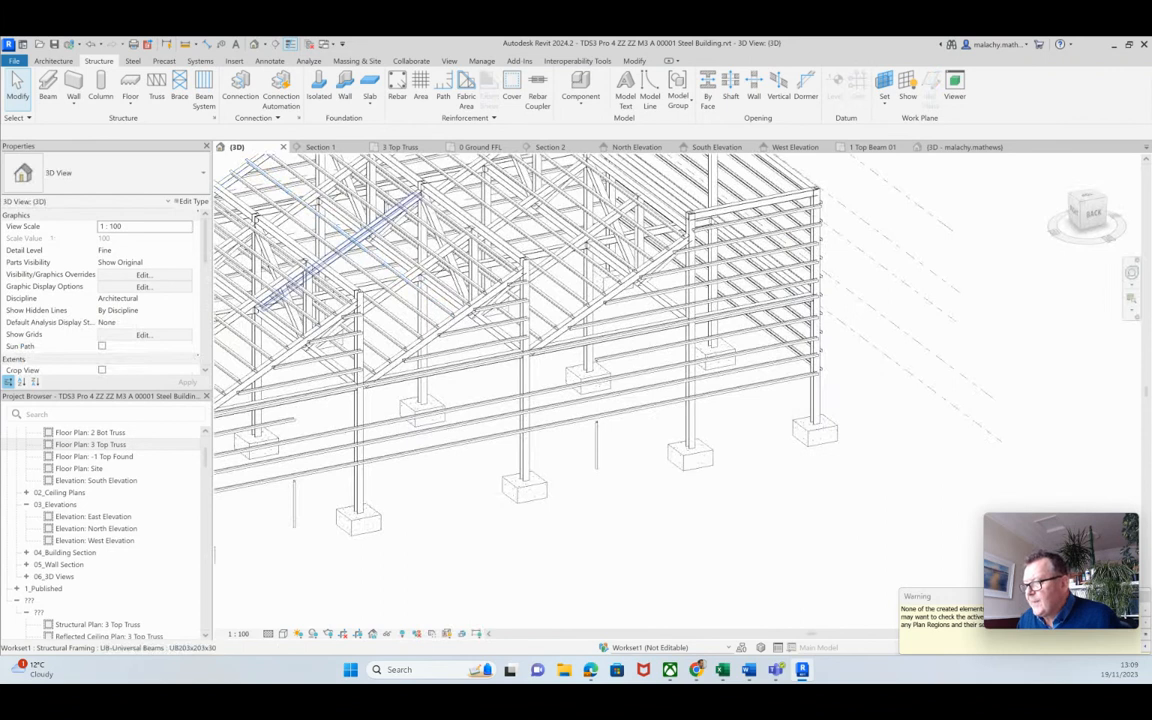
middle_click_drag(343, 525, 407, 494)
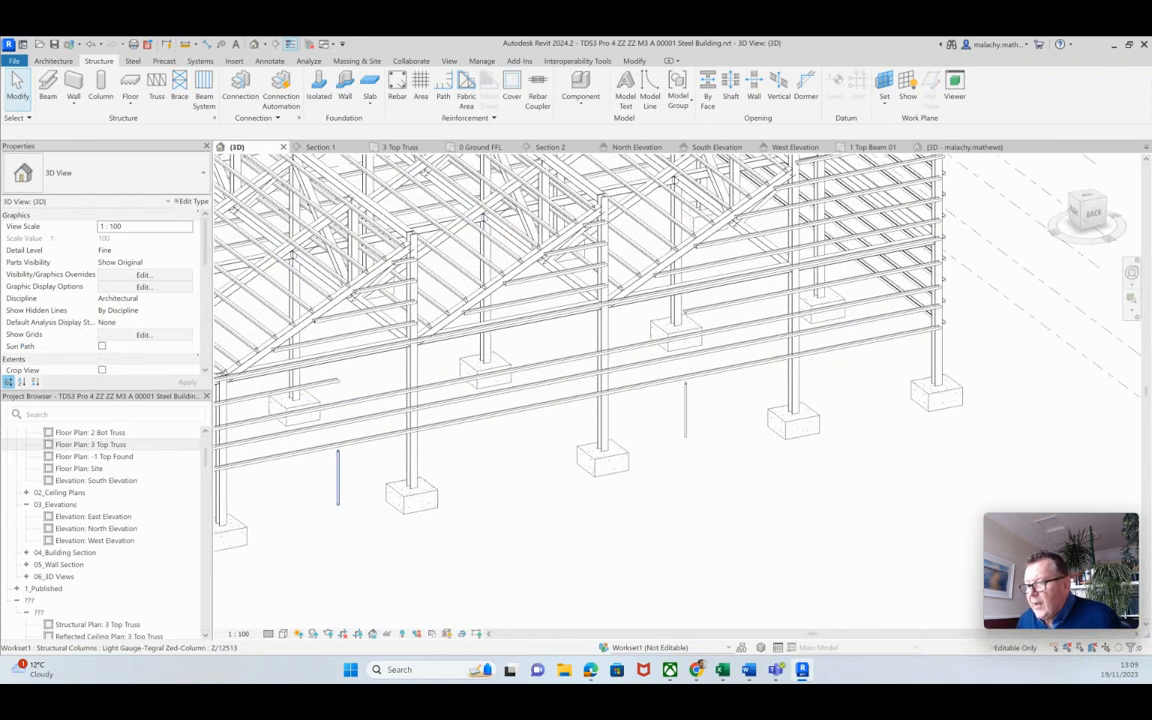
left_click(318, 500)
left_click(685, 410, "ctrl")
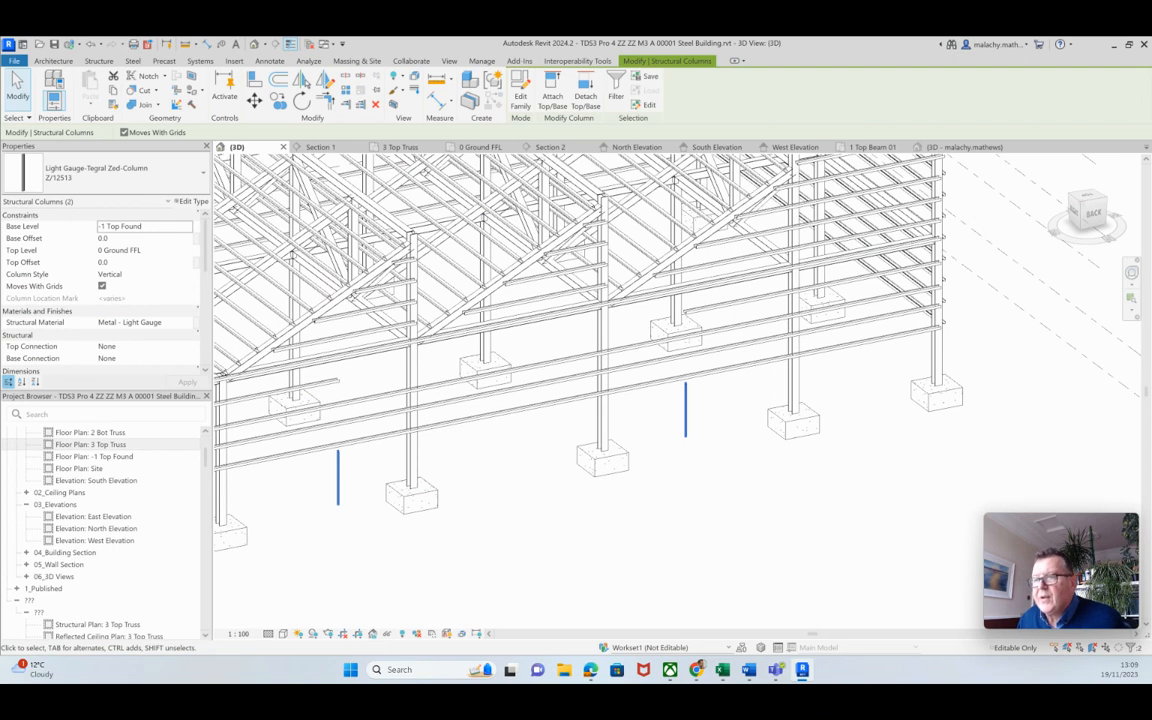
left_click(150, 250)
left_click(187, 250)
left_click(122, 282)
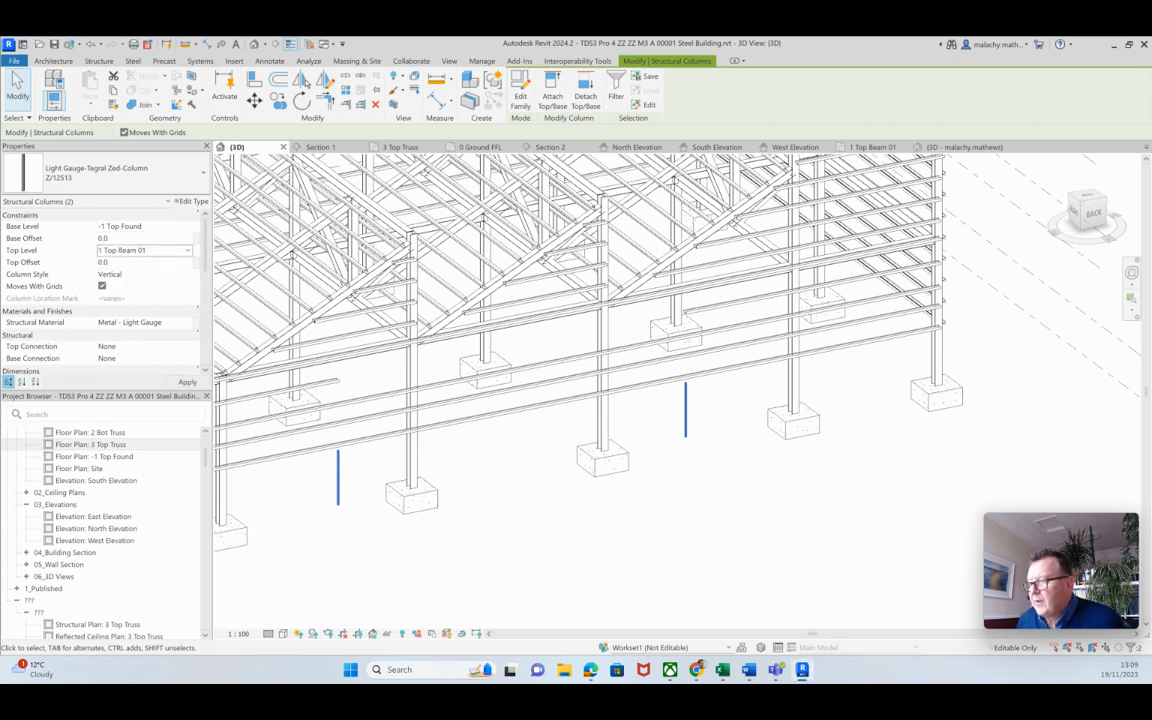
left_click(187, 382)
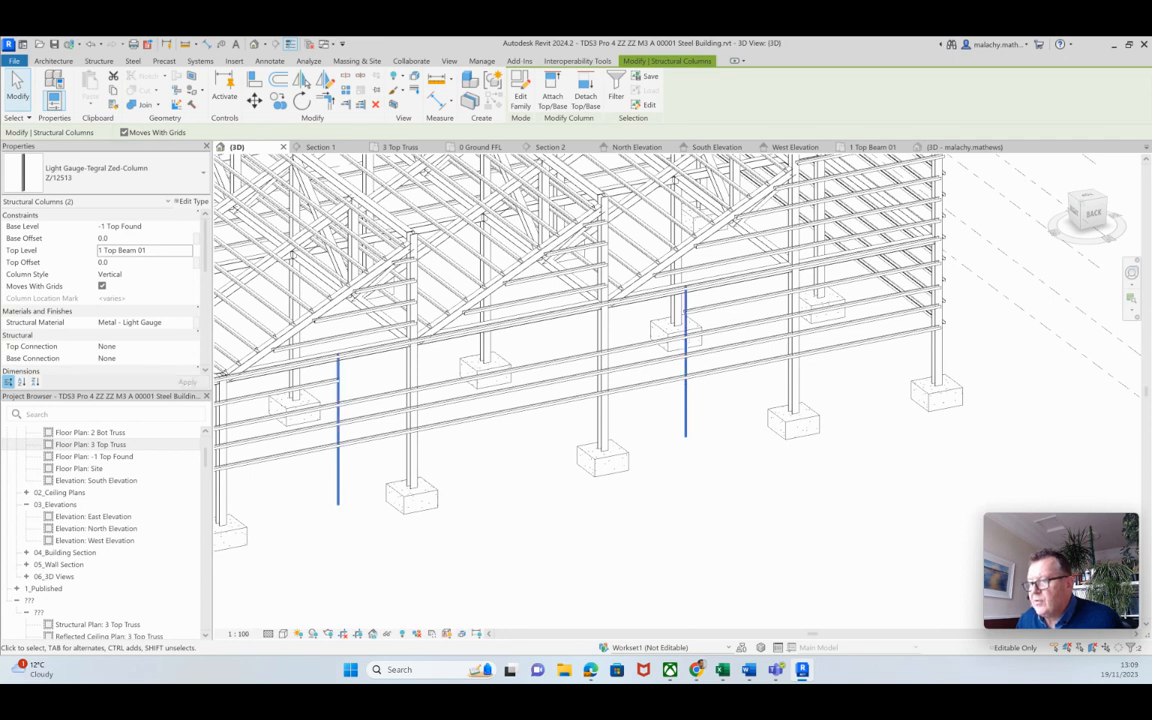
Set the base level of both zed columns to 0 Ground FFL with a base offset of 1300
left_click(187, 226)
left_click(119, 248)
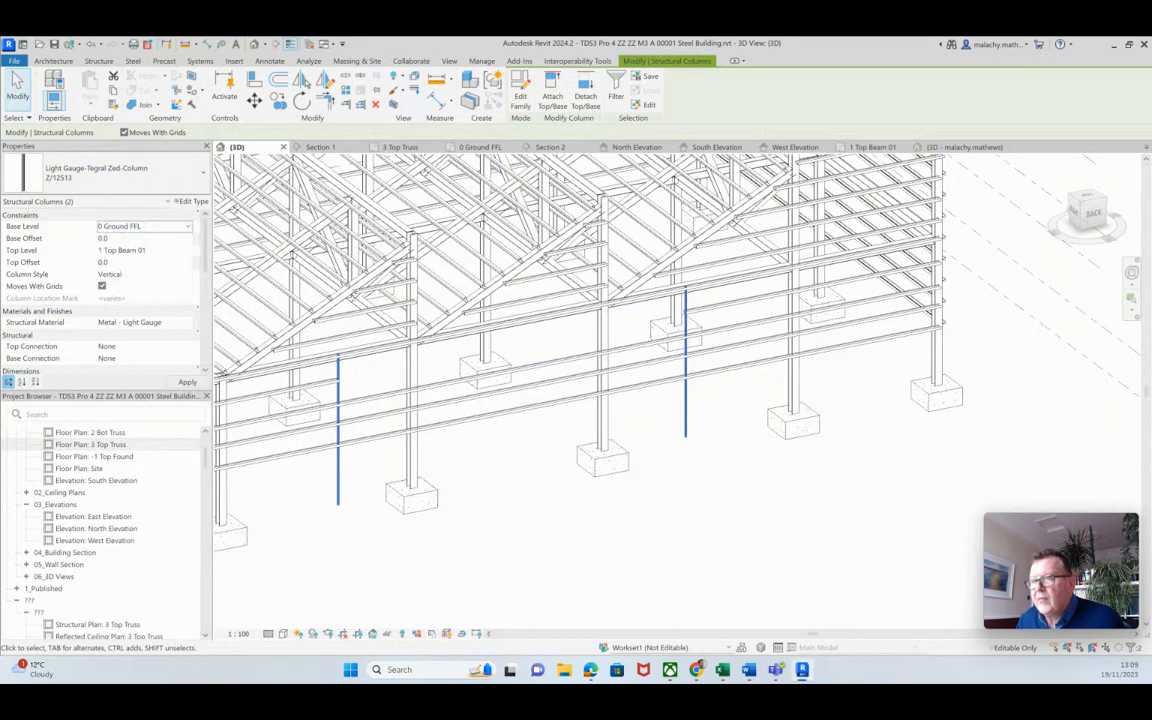
left_click(112, 238)
type("1300")
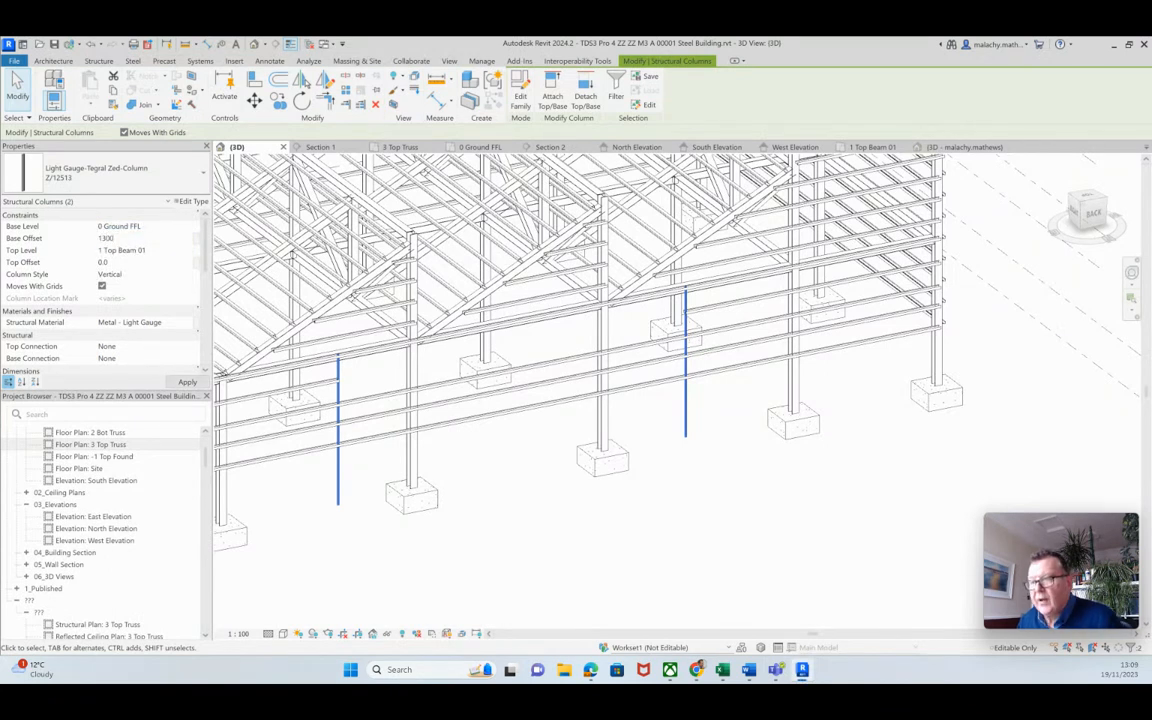
left_click(187, 382)
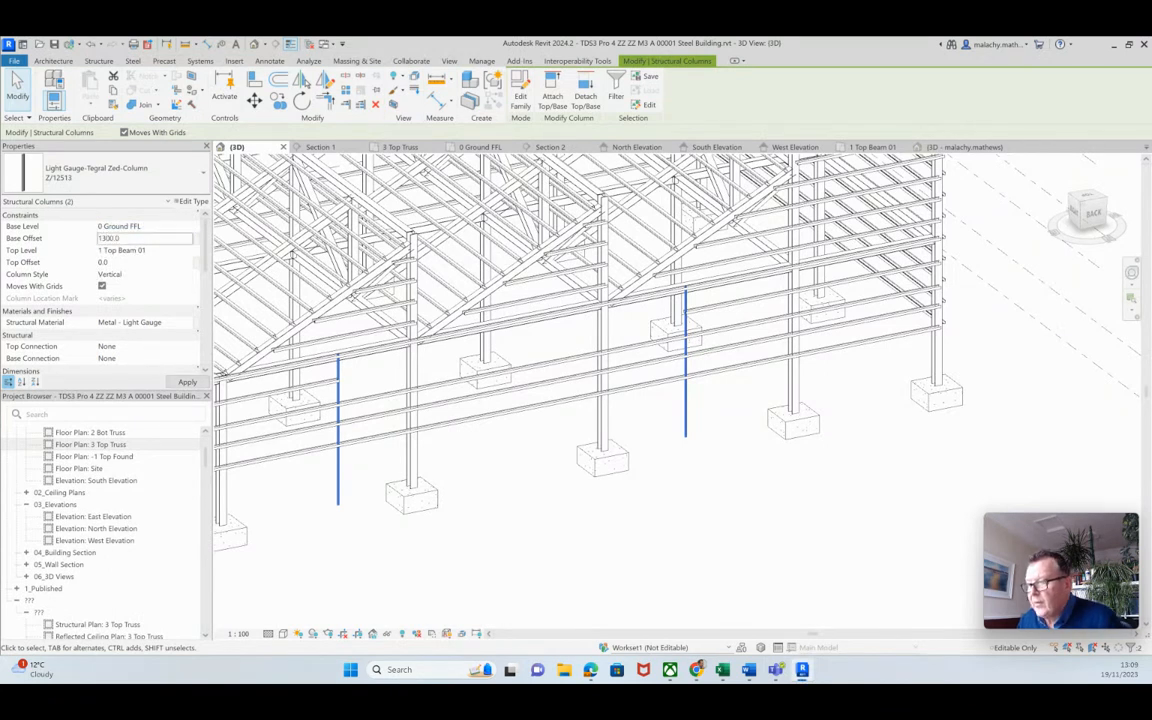
left_click(330, 520)
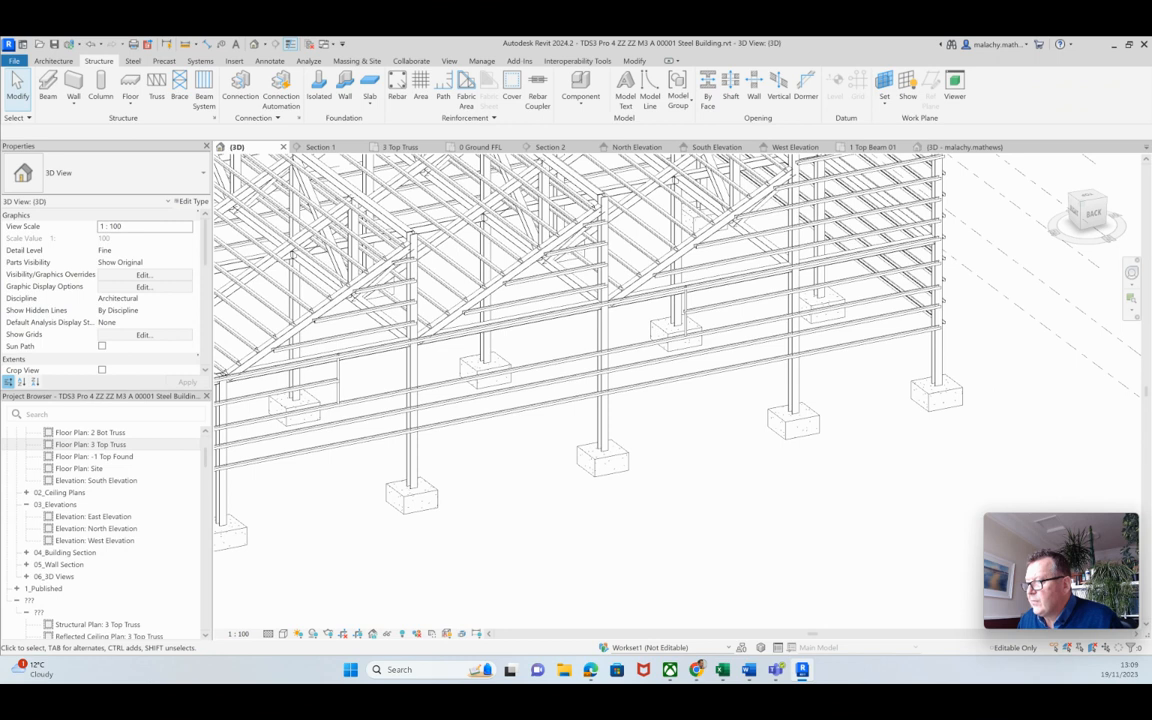
Inspect in 3D how the zed column meets the top beam, the cut rail end and the rail below
scroll(685, 300, "up", 5)
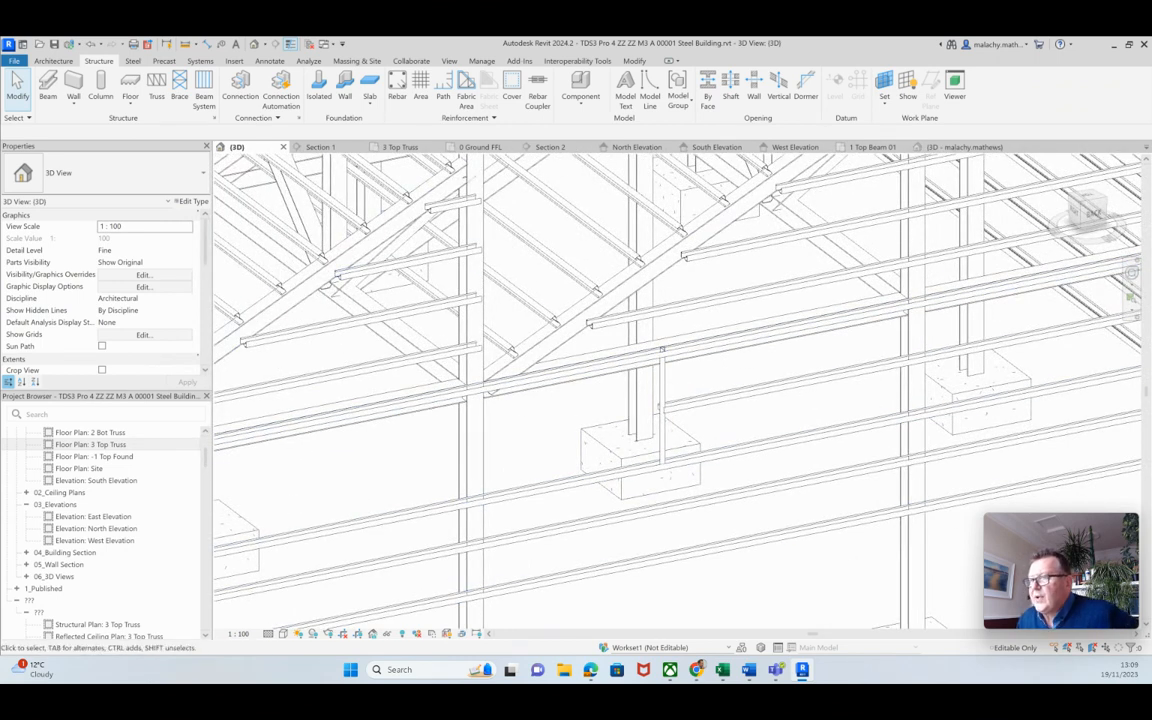
middle_click_drag(516, 410, 594, 395, "shift")
scroll(803, 375, "up", 3)
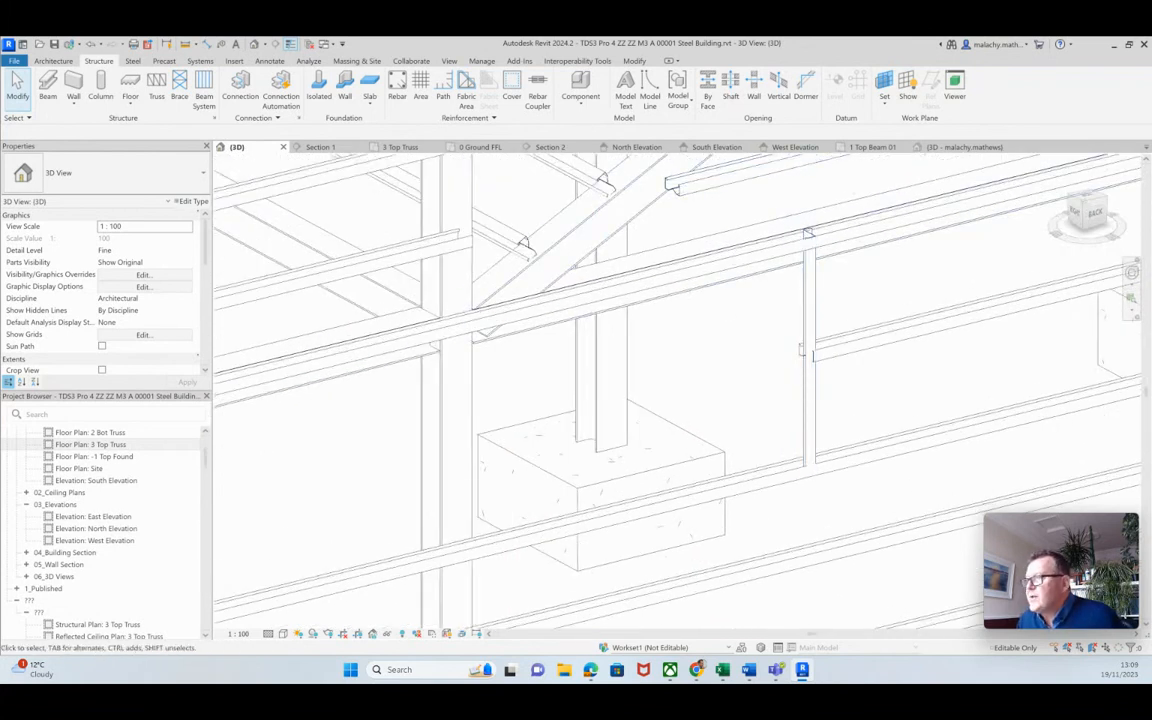
Open Section 2, examine the zed columns against the wall rails and levels, and select the column on grid A
left_click(549, 147)
scroll(482, 400, "down", 1)
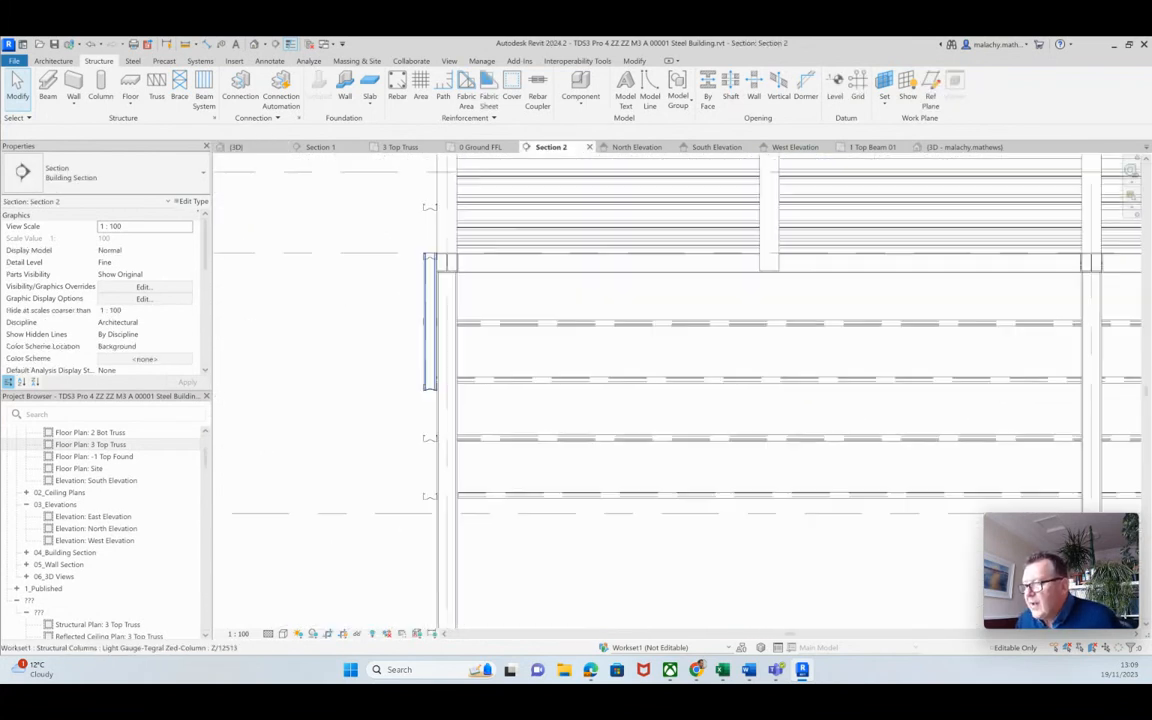
scroll(488, 341, "down", 4)
middle_click_drag(840, 350, 457, 351)
scroll(830, 354, "up", 4)
scroll(805, 335, "down", 4)
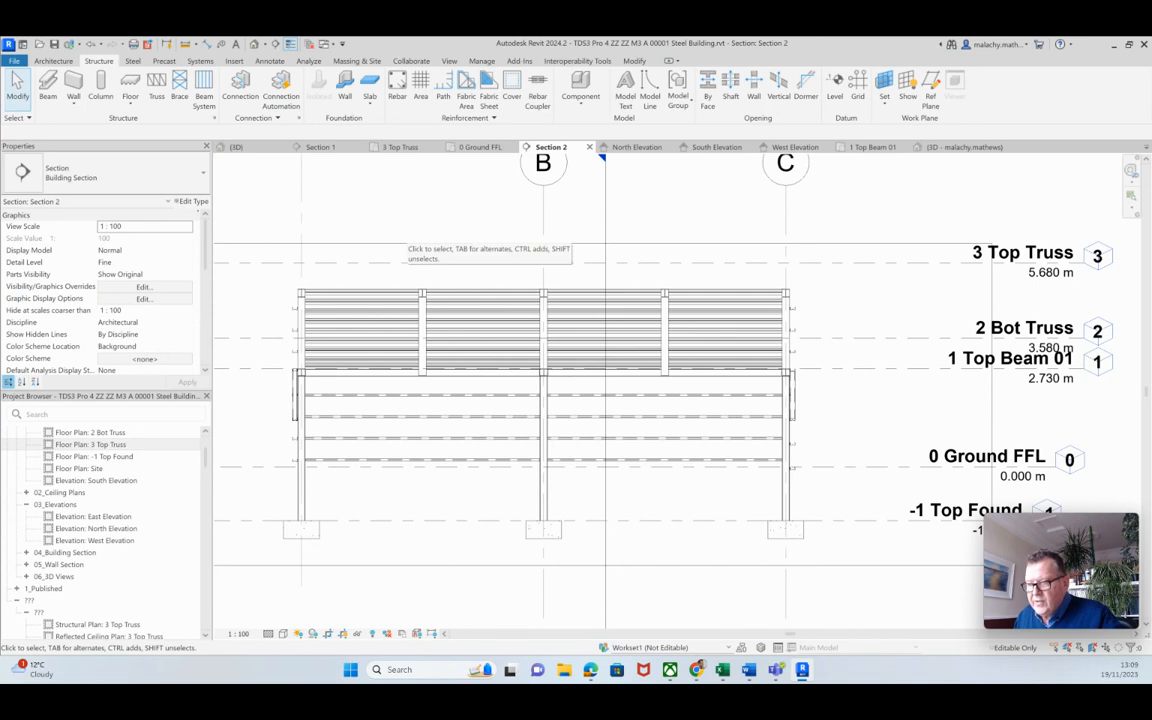
scroll(265, 460, "up", 5)
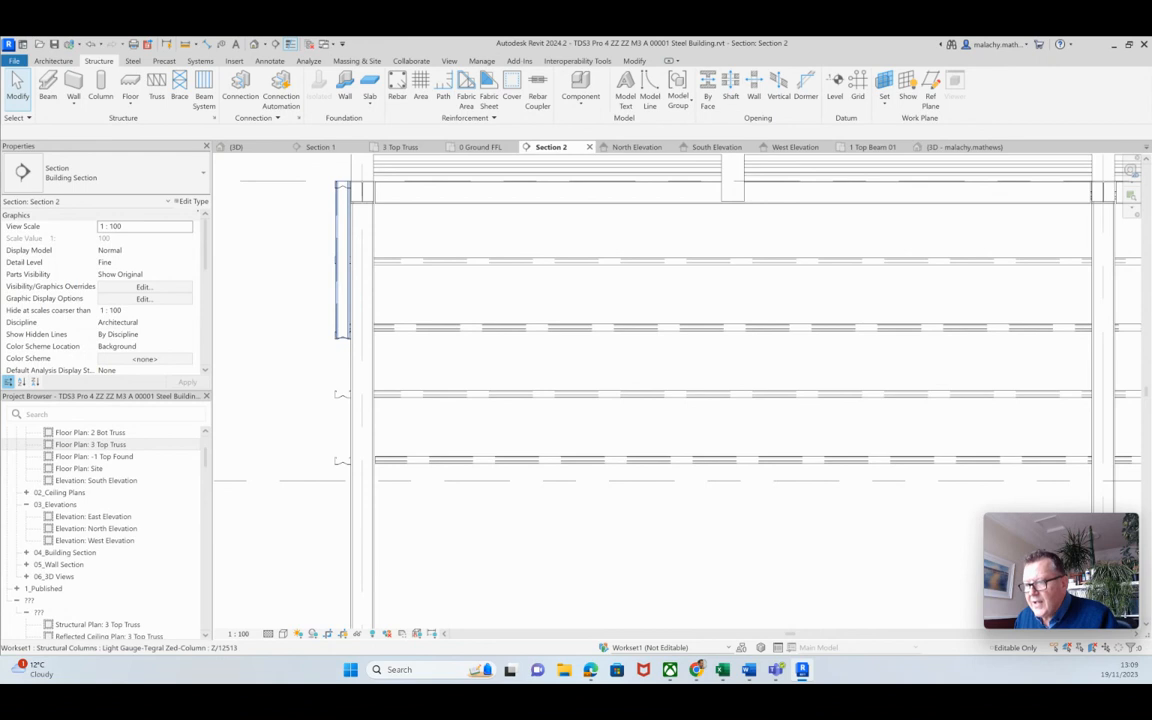
left_click(340, 318)
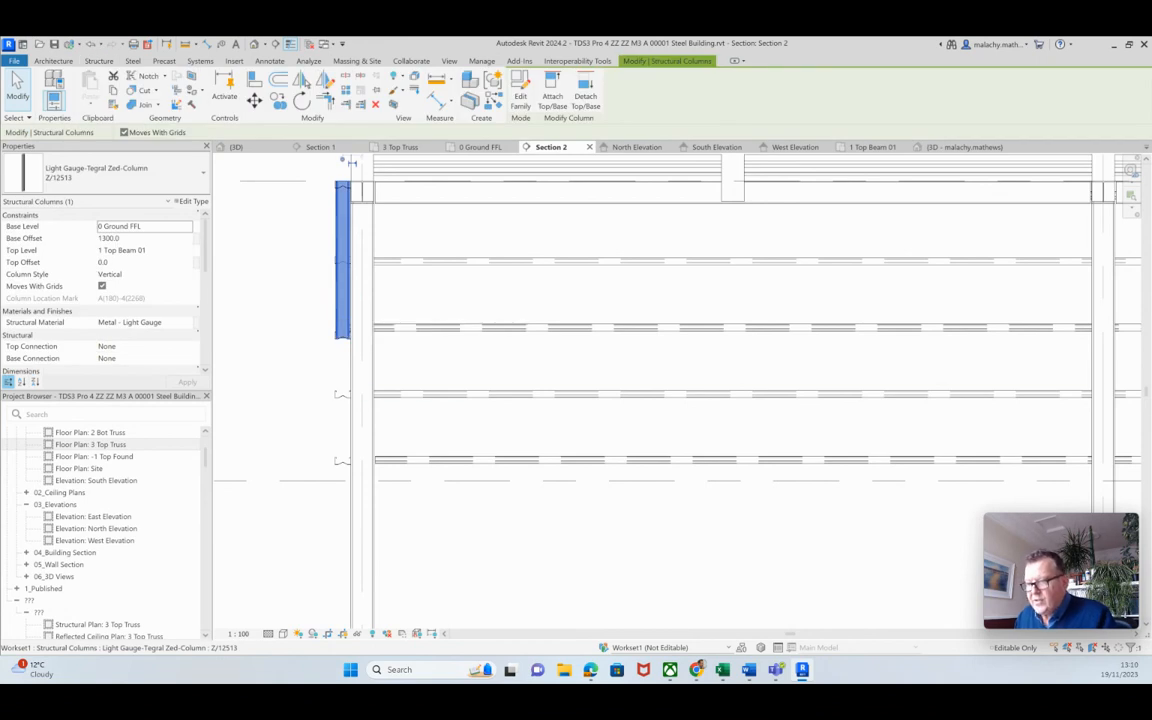
Clear the column selection, then open the South Elevation and examine the rails and window openings against the Section AA drawing
key("Escape")
scroll(407, 394, "down", 4)
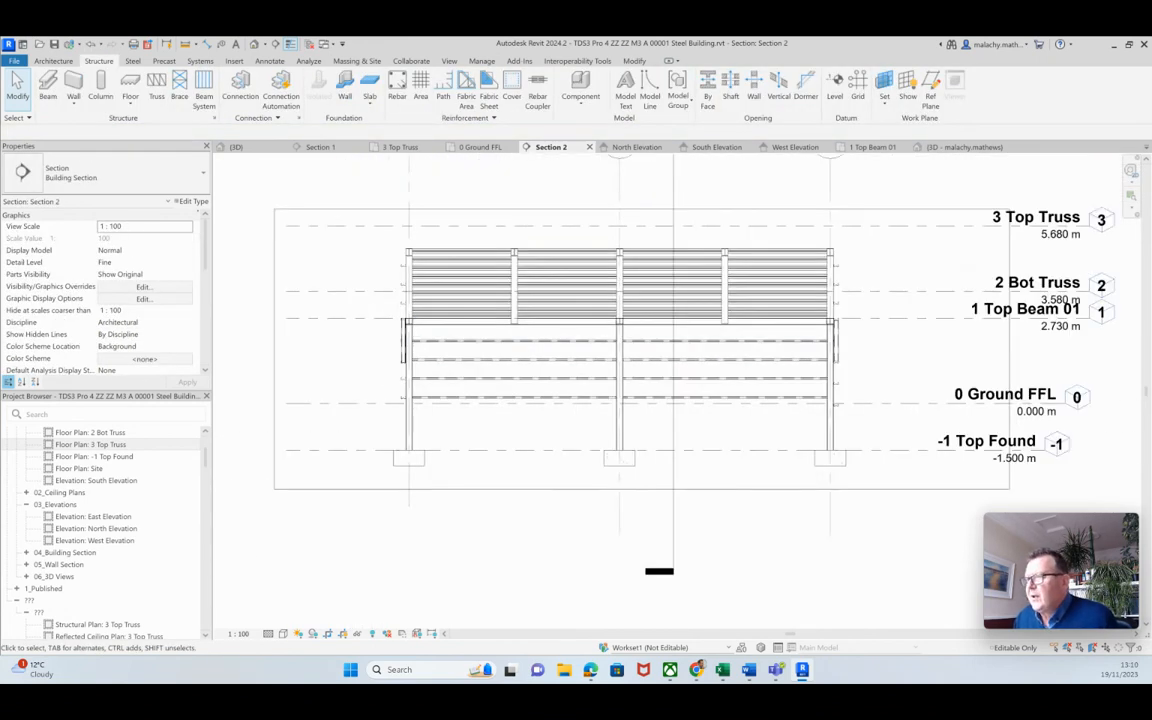
left_click(236, 147)
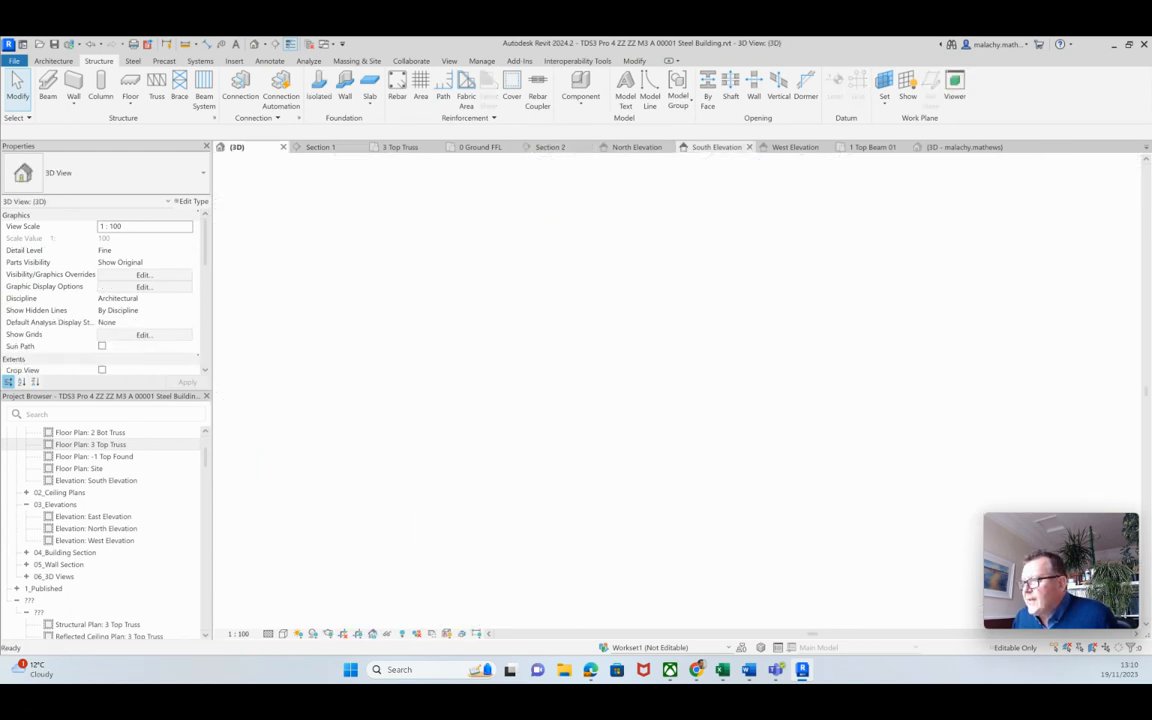
left_click(717, 147)
scroll(628, 433, "down", 5)
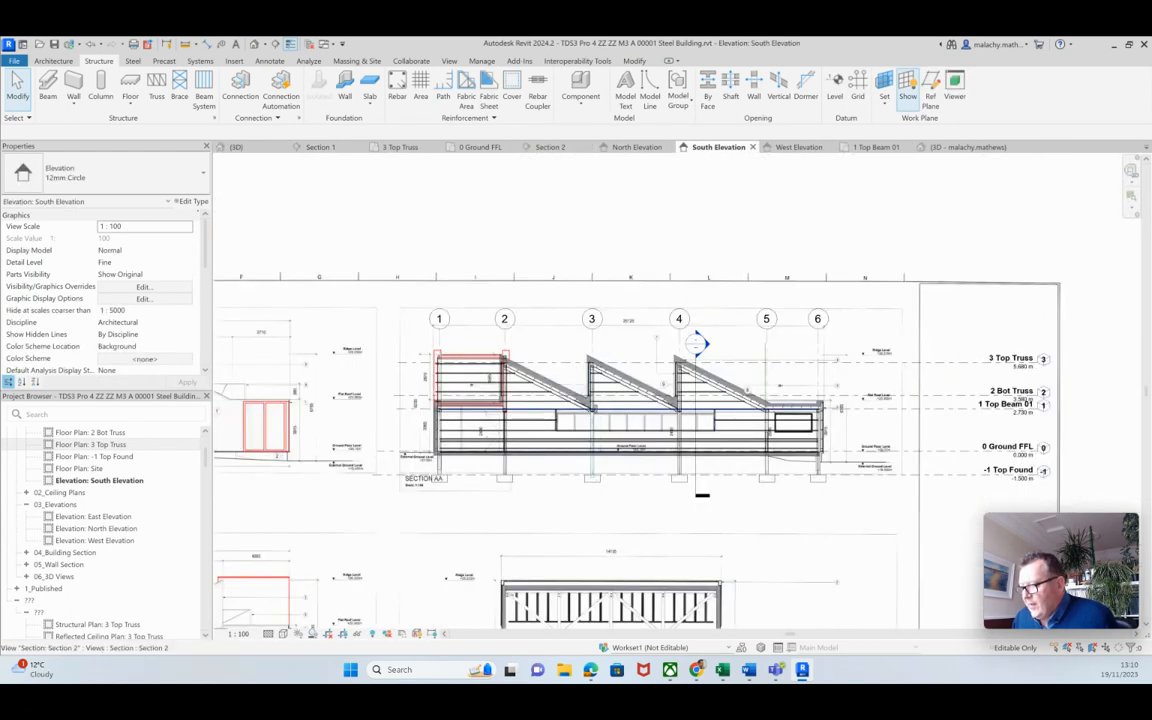
scroll(685, 424, "up", 6)
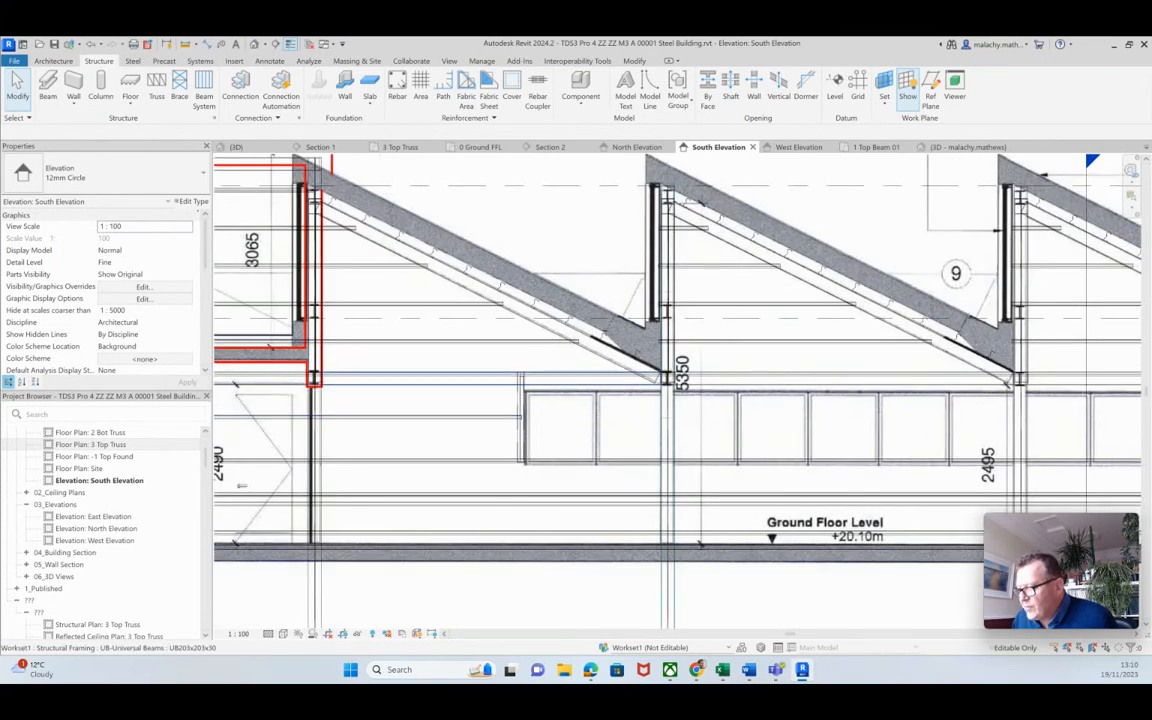
scroll(680, 421, "down", 3)
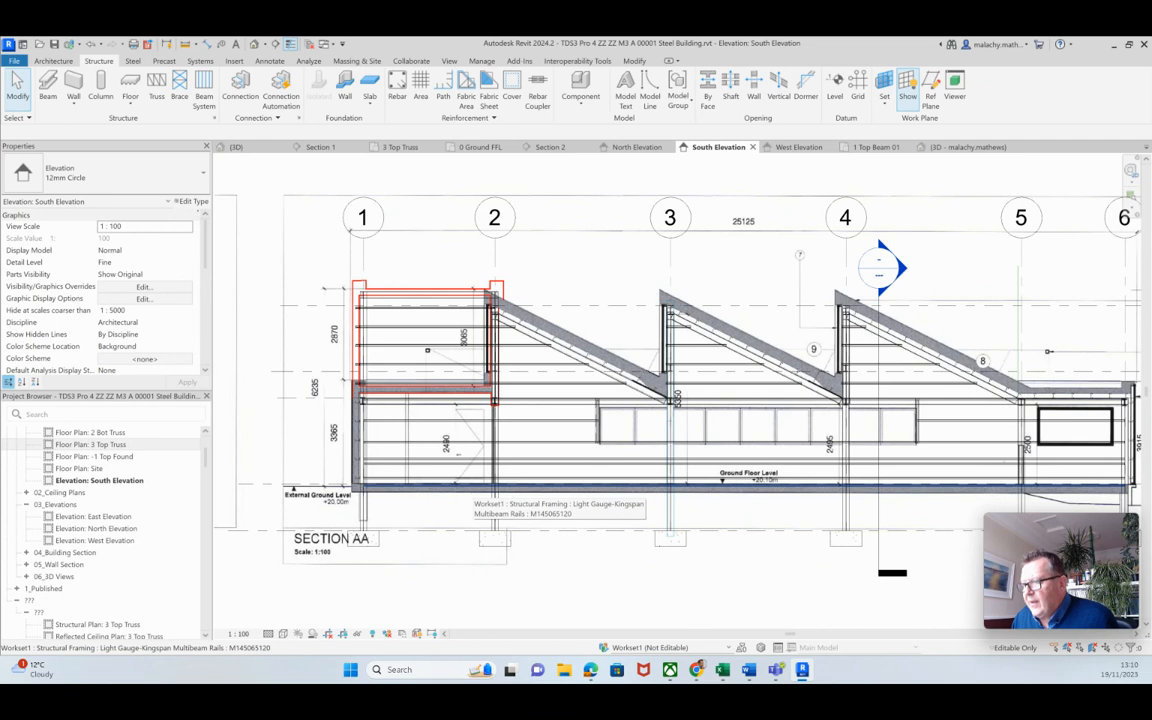
Review the underlaid elevations sheet, examining the glazed opening on the proposed south elevation and the openings on the other elevations
scroll(476, 490, "down", 2)
middle_click_drag(476, 490, 314, 469)
scroll(708, 488, "down", 3)
middle_click_drag(708, 488, 955, 309)
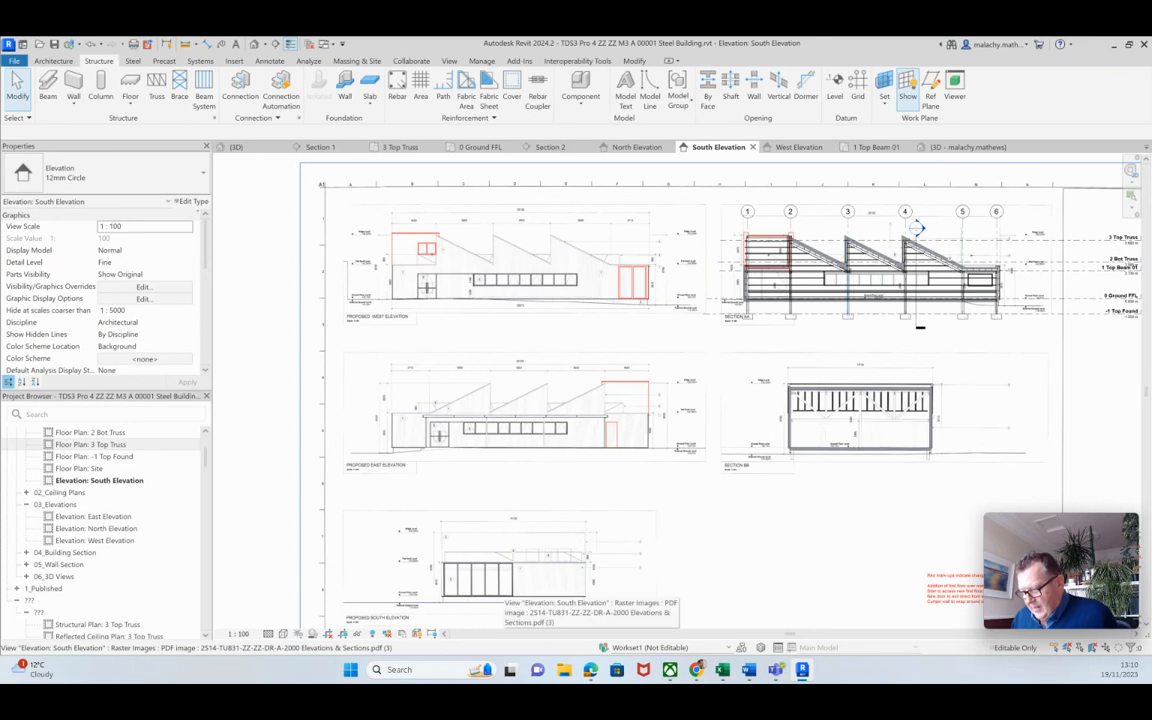
scroll(500, 480, "up", 3)
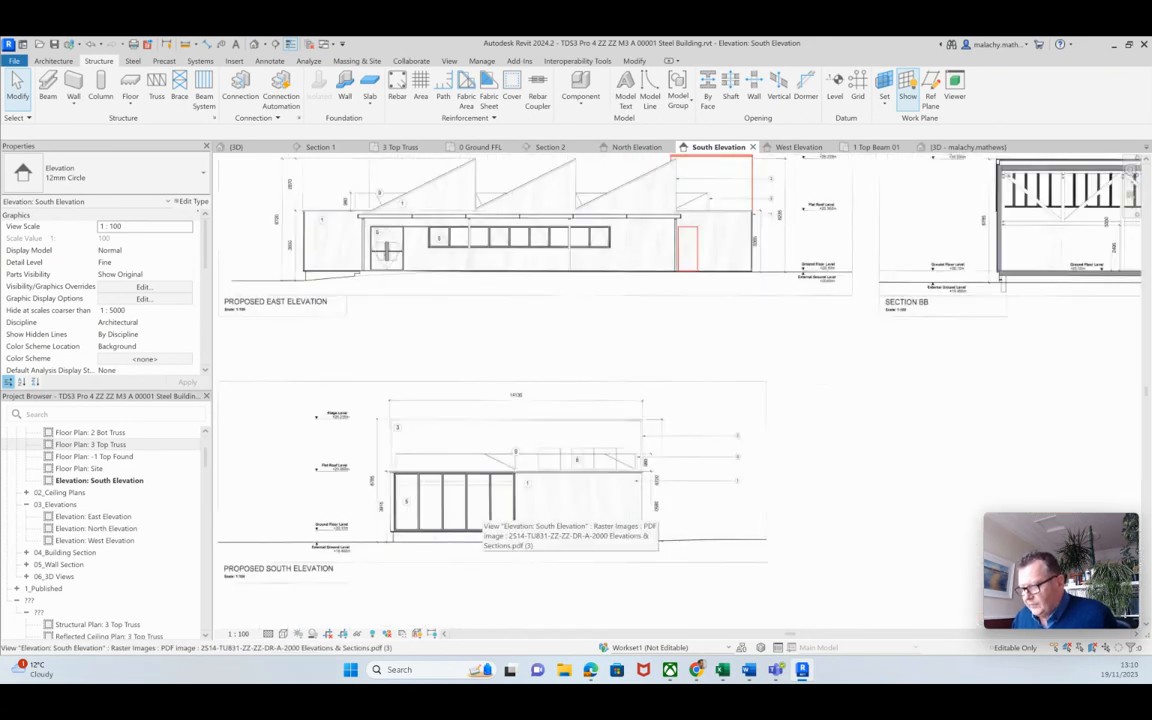
scroll(485, 520, "up", 2)
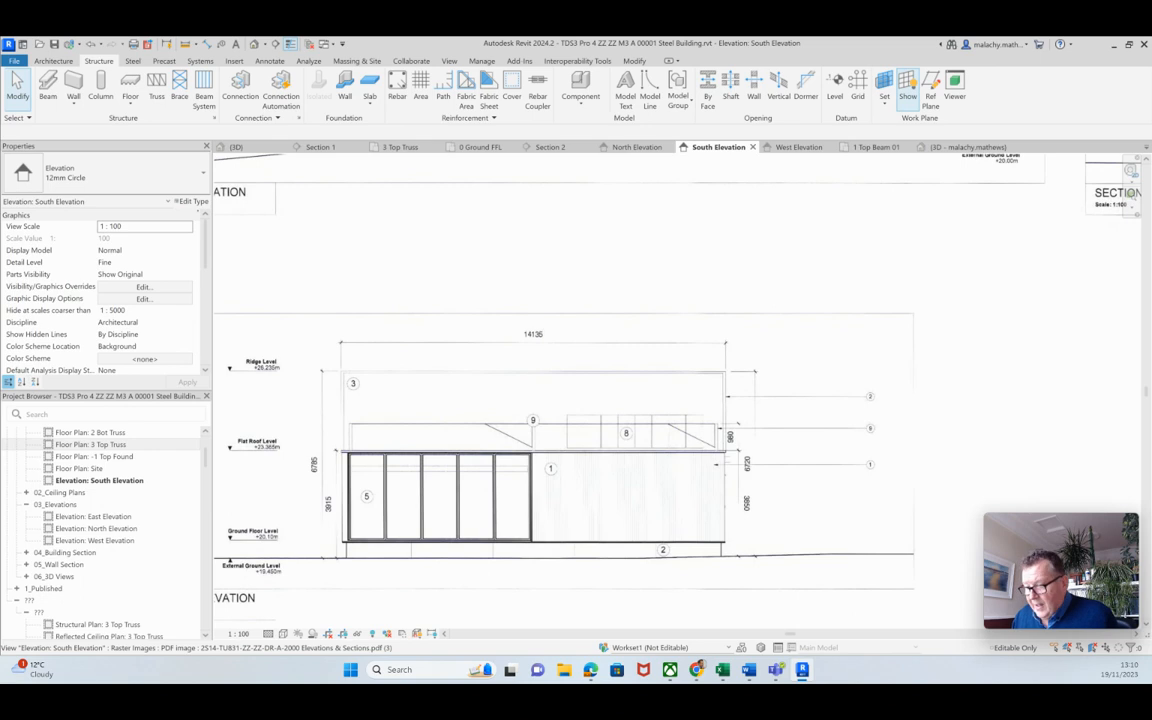
scroll(449, 502, "down", 3)
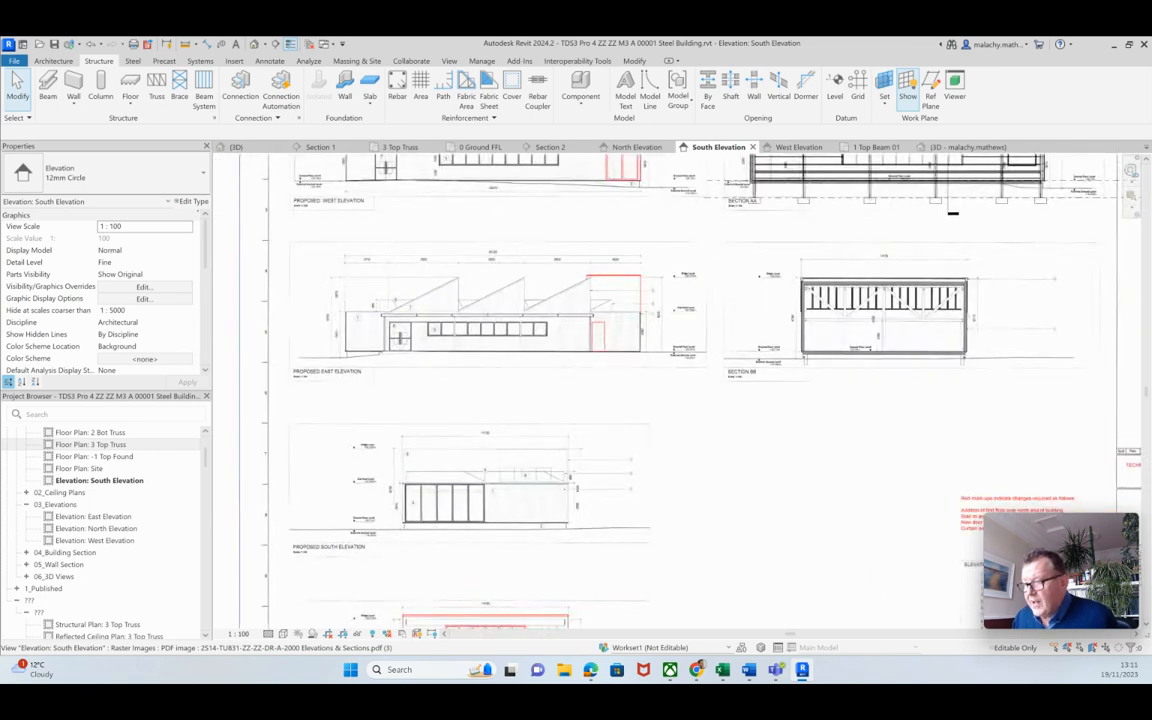
scroll(411, 530, "down", 2)
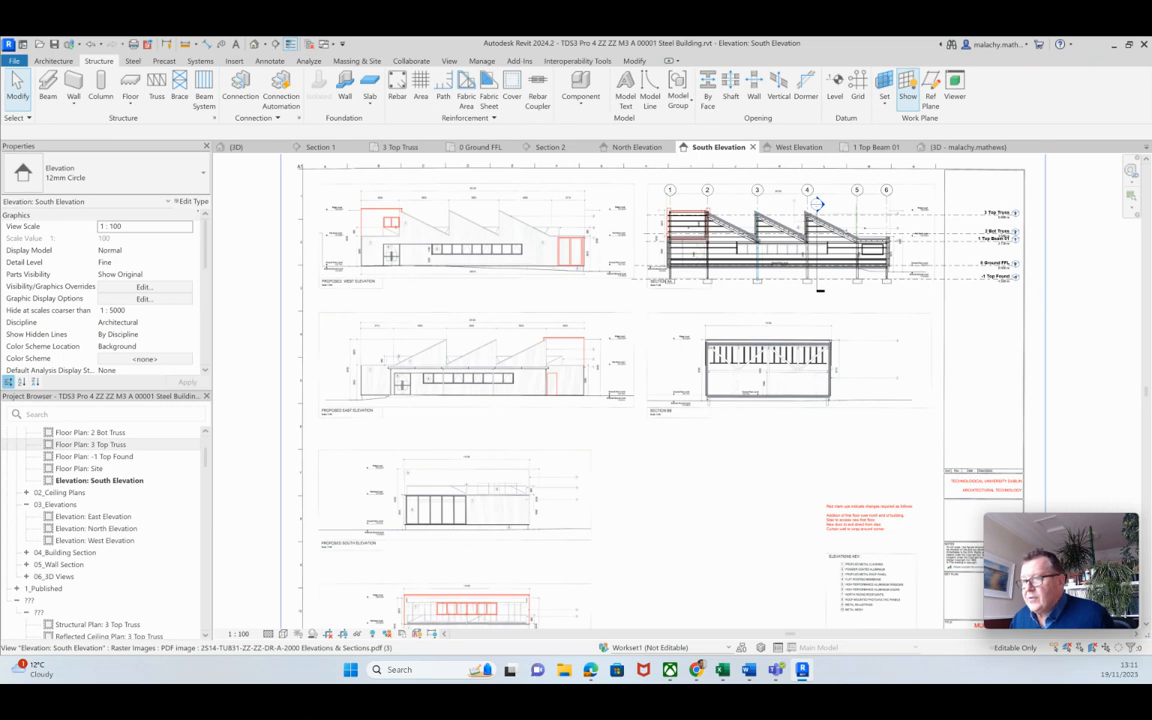
Return to the 3D view and examine the whole steel frame with its cut-back window openings
left_click(237, 147)
scroll(492, 417, "down", 2)
scroll(640, 400, "down", 5)
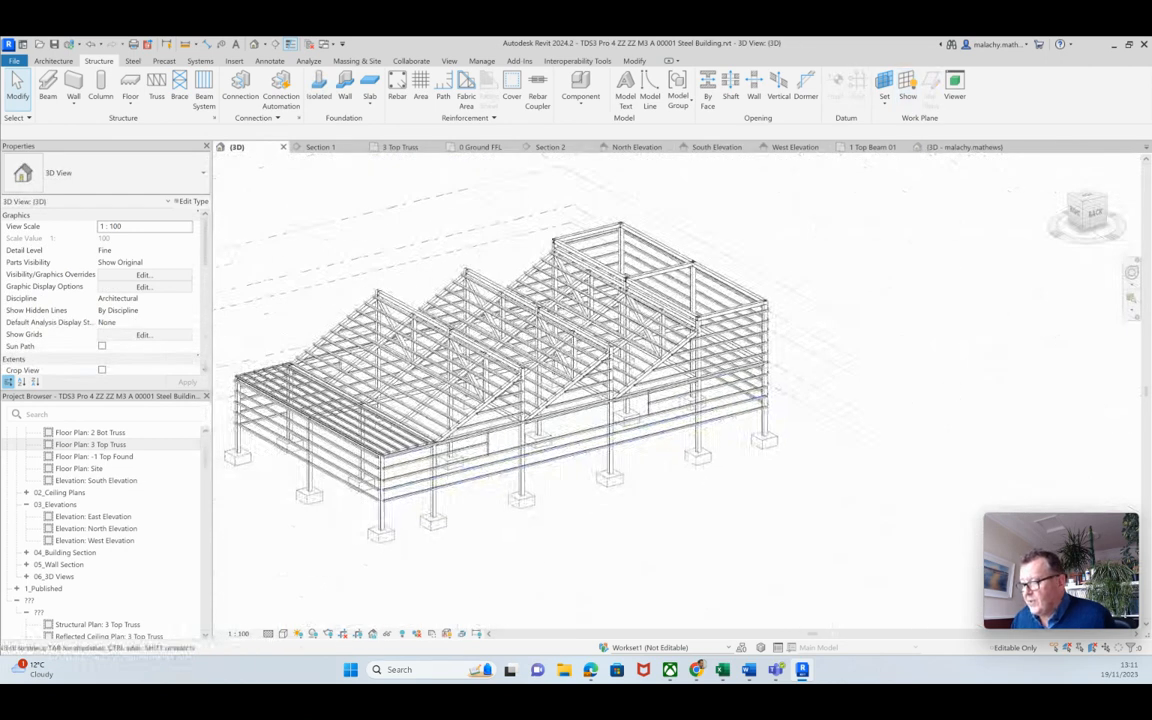
middle_click_drag(500, 380, 530, 361)
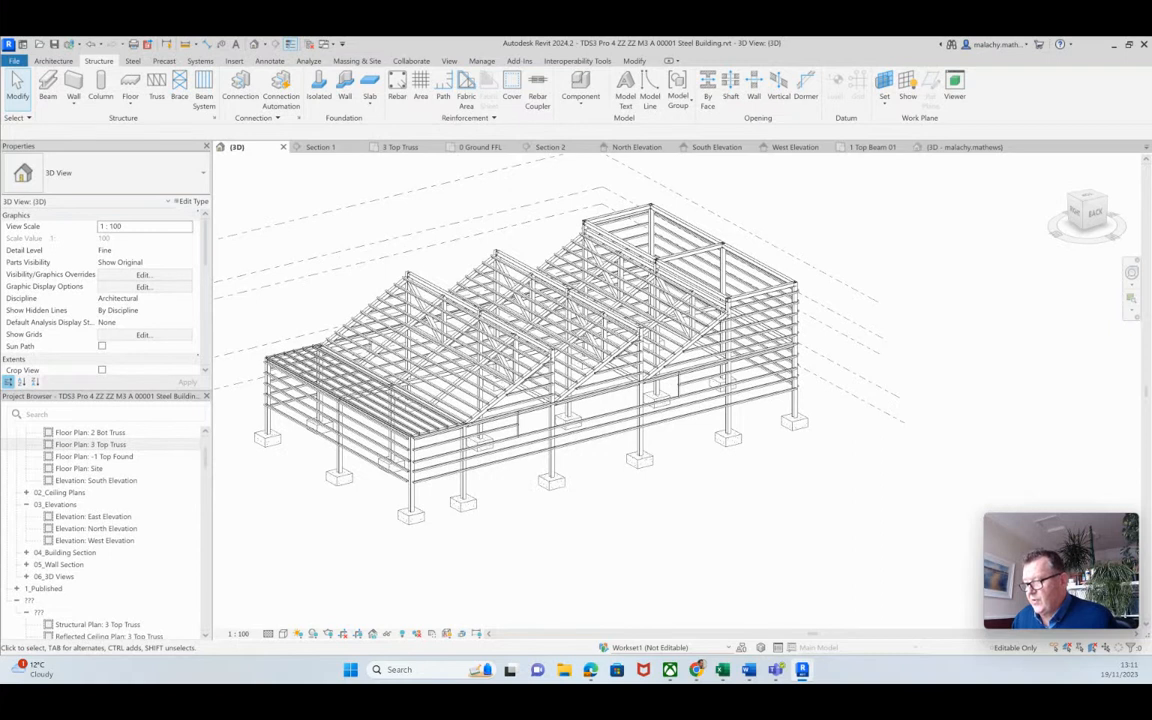